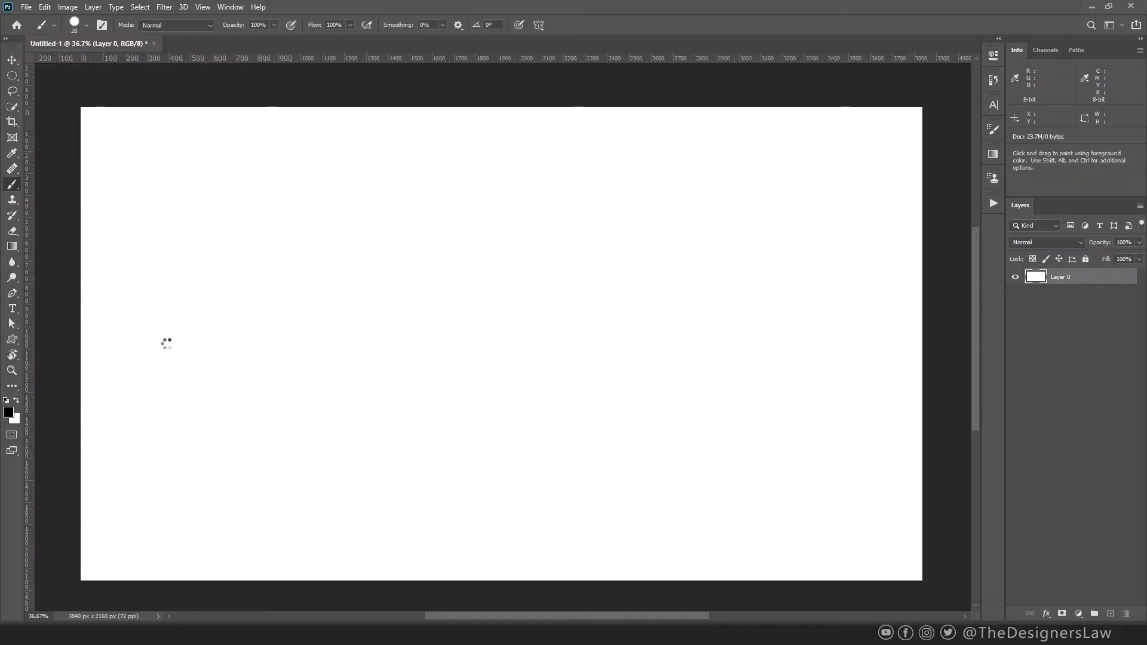
Enlarge the placed skull image to about 191% at the canvas centre and commit the placement.
{"action": "left_click_drag", "start_coordinate": [615, 423], "coordinate": [716, 485]}
{"action": "left_click", "coordinate": [579, 27]}
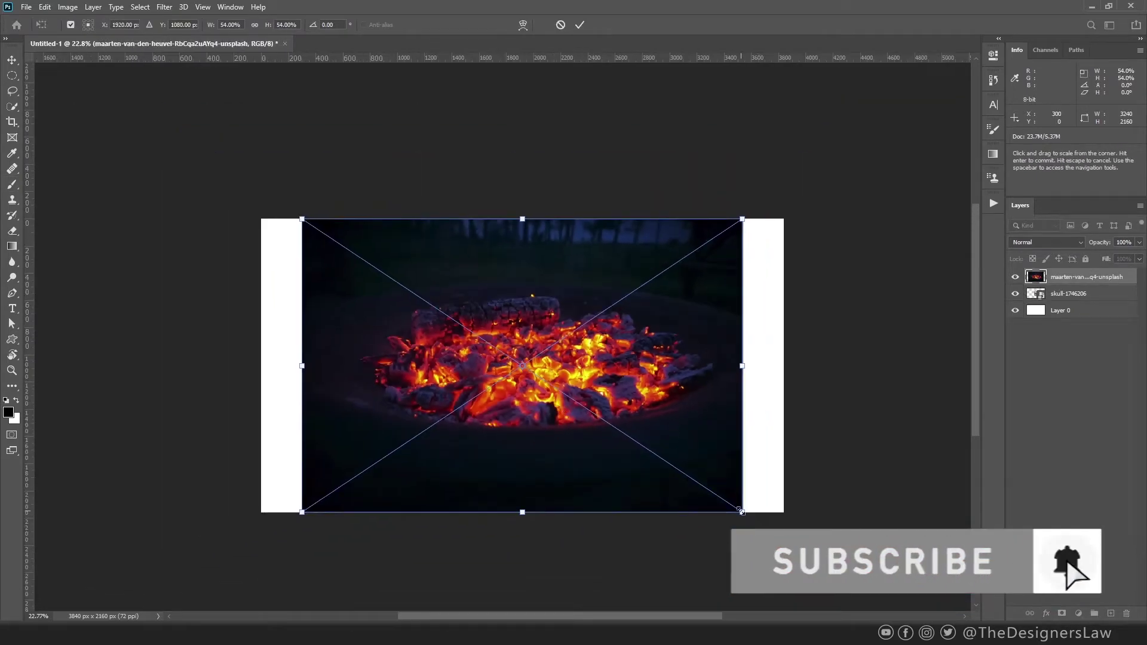
Stretch the embers image to about 82% width and 49% height over the lower canvas, and move the skull layer above it.
{"action": "left_click_drag", "start_coordinate": [741, 510], "coordinate": [852, 583]}
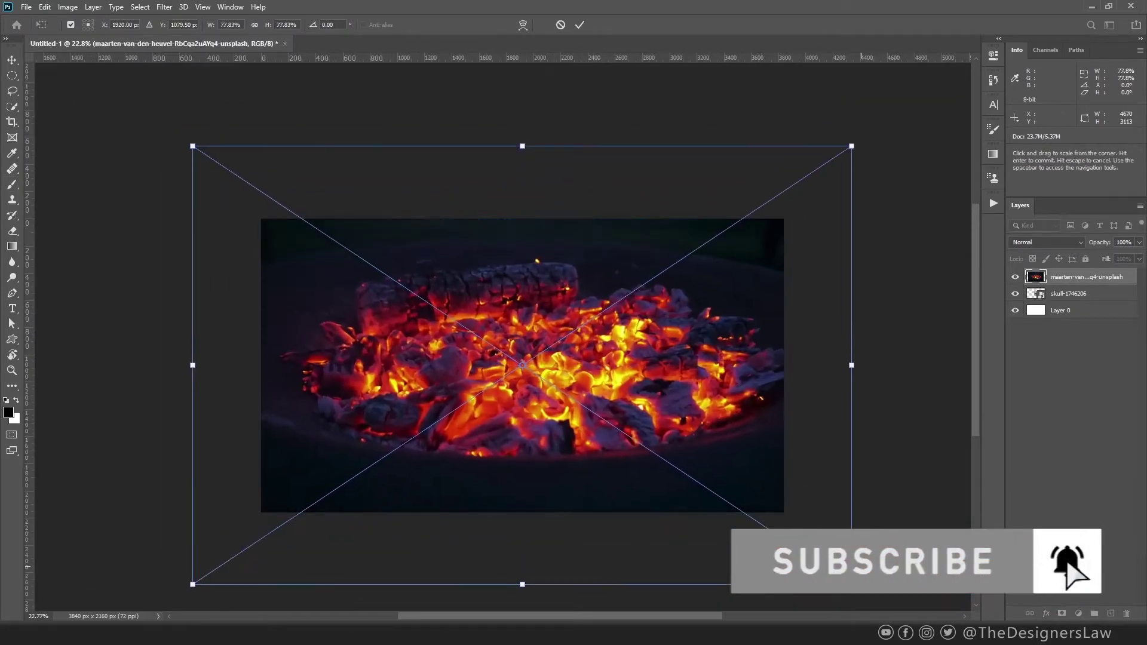
{"action": "left_click_drag", "start_coordinate": [522, 146], "coordinate": [521, 313]}
{"action": "left_click_drag", "start_coordinate": [180, 313], "coordinate": [167, 307]}
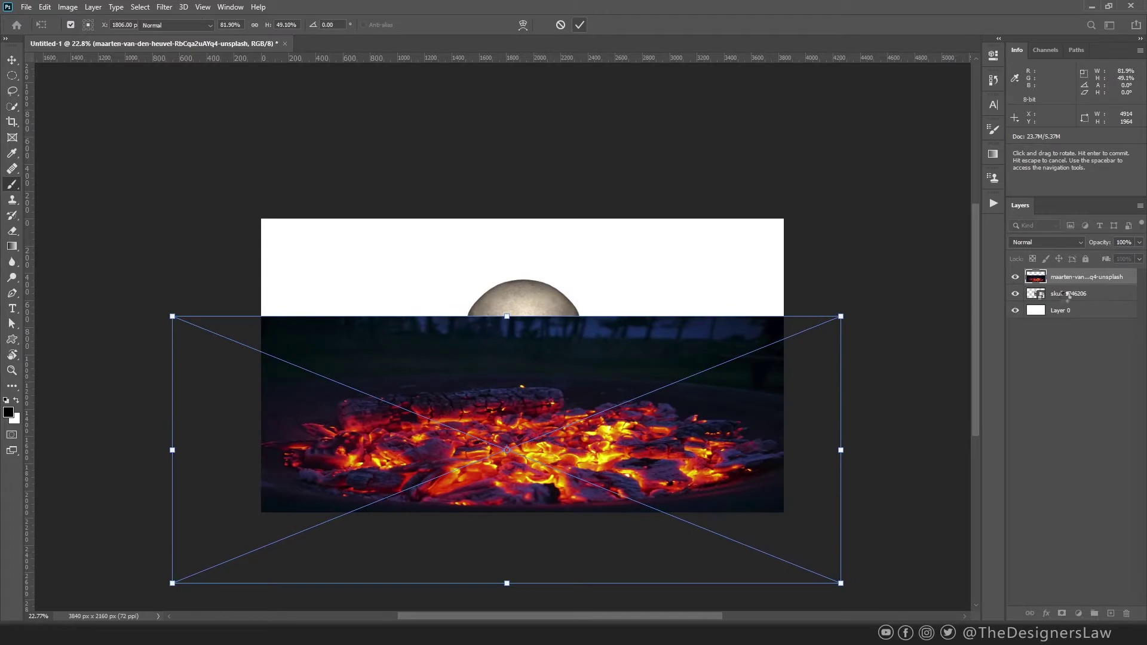
{"action": "left_click_drag", "start_coordinate": [1068, 296], "coordinate": [1062, 270]}
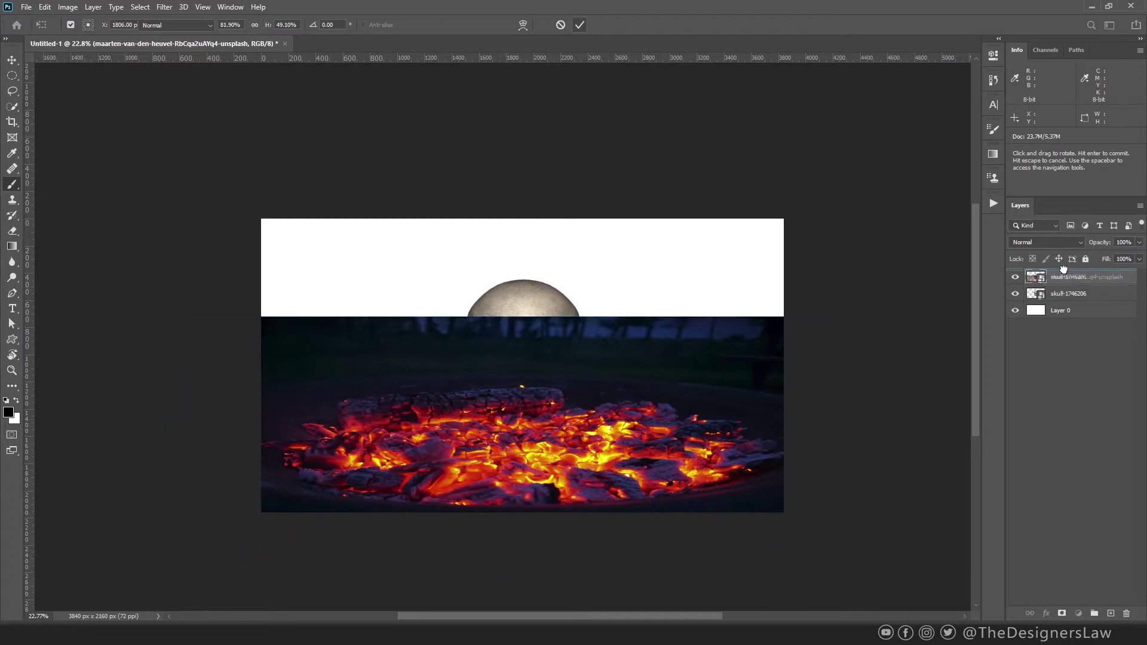
{"action": "left_click_drag", "start_coordinate": [1063, 270], "coordinate": [1062, 269]}
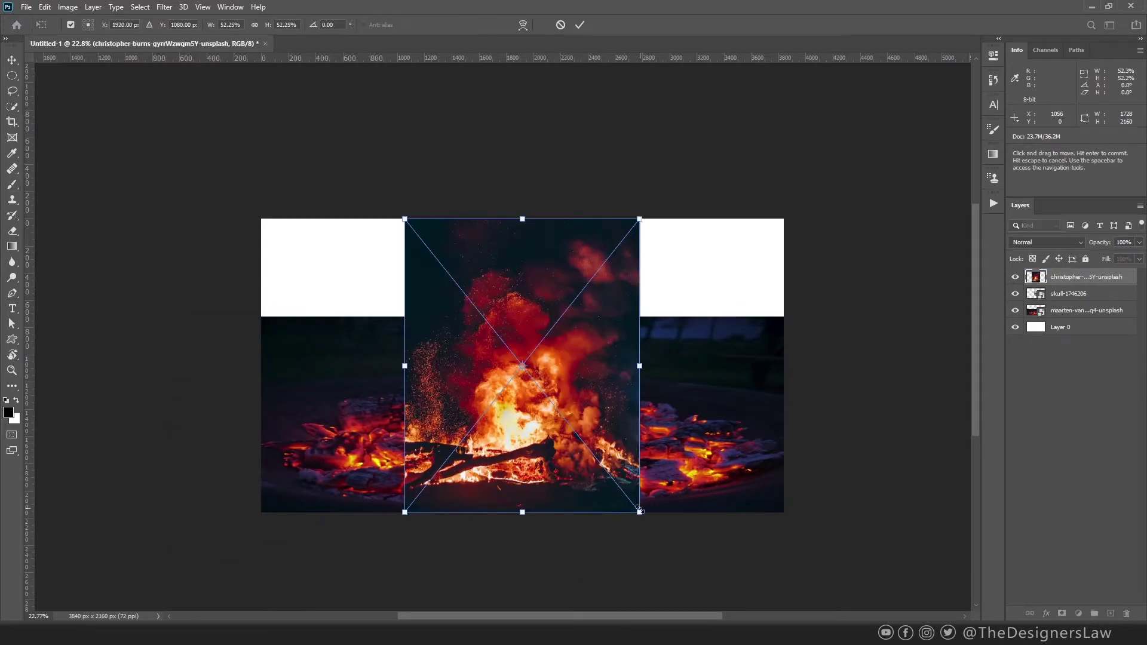
Enlarge the campfire image to about 91.5%, shift it upward, and bring the skull layer above it.
{"action": "left_click_drag", "start_coordinate": [638, 512], "coordinate": [773, 585]}
{"action": "left_click_drag", "start_coordinate": [537, 476], "coordinate": [537, 438]}
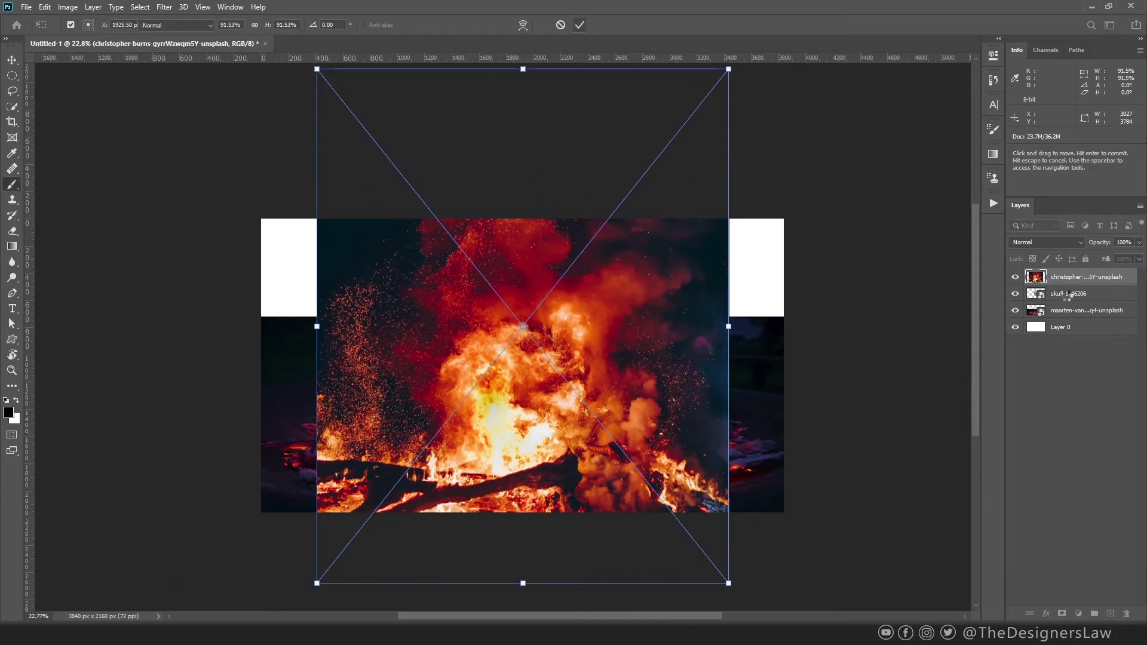
{"action": "key", "text": "Return"}
{"action": "left_click_drag", "start_coordinate": [1061, 267], "coordinate": [1062, 274]}
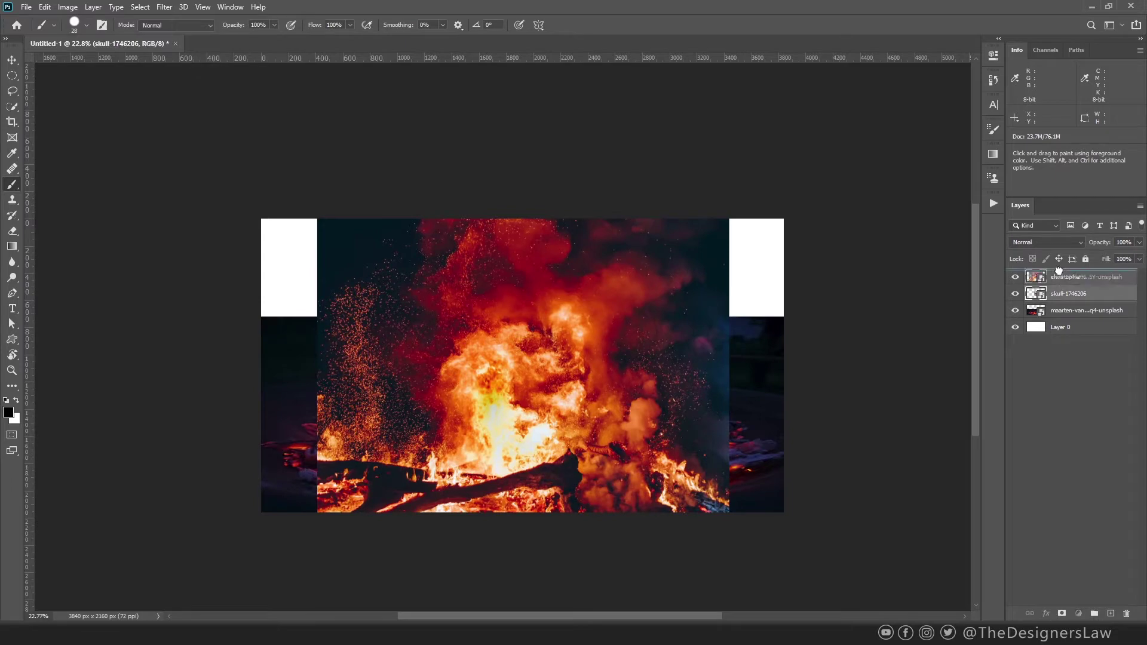
Move the campfire image higher and mask out its lower part with a soft black brush to blend it into the embers.
{"action": "scroll", "coordinate": [580, 407], "scroll_direction": "up", "scroll_amount": 3}
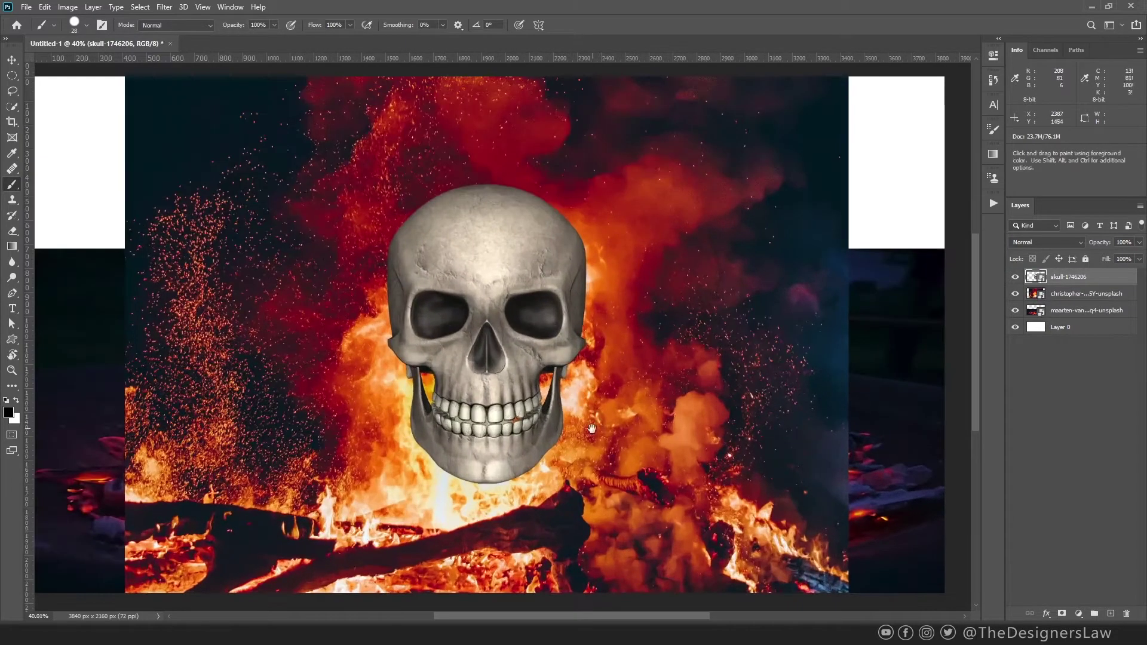
{"action": "scroll", "coordinate": [595, 383], "scroll_direction": "down", "scroll_amount": 1}
{"action": "scroll", "coordinate": [598, 374], "scroll_direction": "down", "scroll_amount": 2}
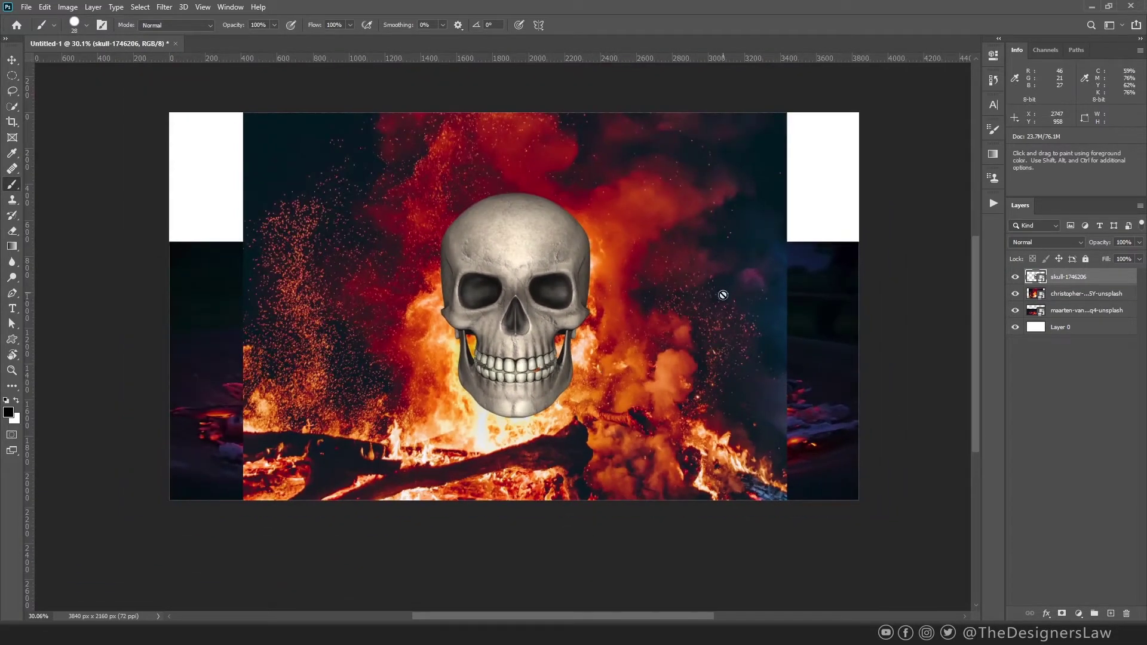
{"action": "left_click", "coordinate": [13, 62]}
{"action": "left_click_drag", "start_coordinate": [617, 415], "coordinate": [605, 352]}
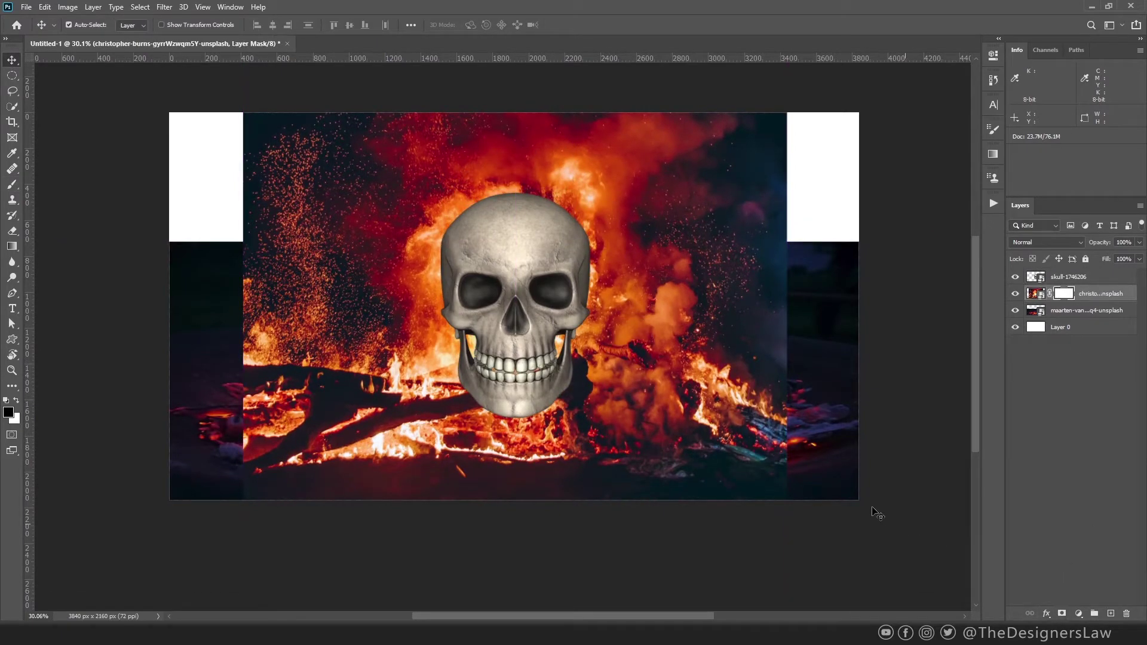
{"action": "key", "text": "b"}
{"action": "mouse_move", "coordinate": [637, 456]}
{"action": "left_mouse_down"}
{"action": "mouse_move", "coordinate": [655, 194]}
{"action": "mouse_move", "coordinate": [643, 449]}
{"action": "mouse_move", "coordinate": [672, 285]}
{"action": "mouse_move", "coordinate": [726, 488]}
{"action": "mouse_move", "coordinate": [716, 388]}
{"action": "mouse_move", "coordinate": [597, 358]}
{"action": "mouse_move", "coordinate": [243, 389]}
{"action": "mouse_move", "coordinate": [745, 466]}
{"action": "mouse_move", "coordinate": [255, 358]}
{"action": "left_mouse_up"}
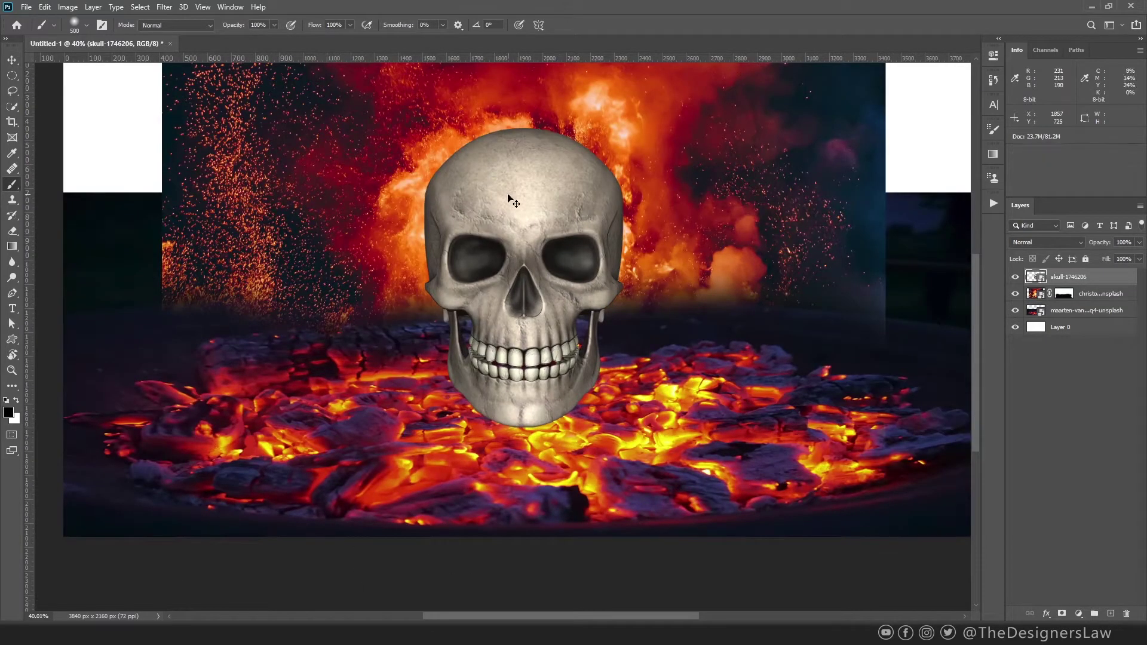
Tilt the skull slightly counterclockwise and lower it into the embers with Free Transform.
{"action": "key", "text": "ctrl+t"}
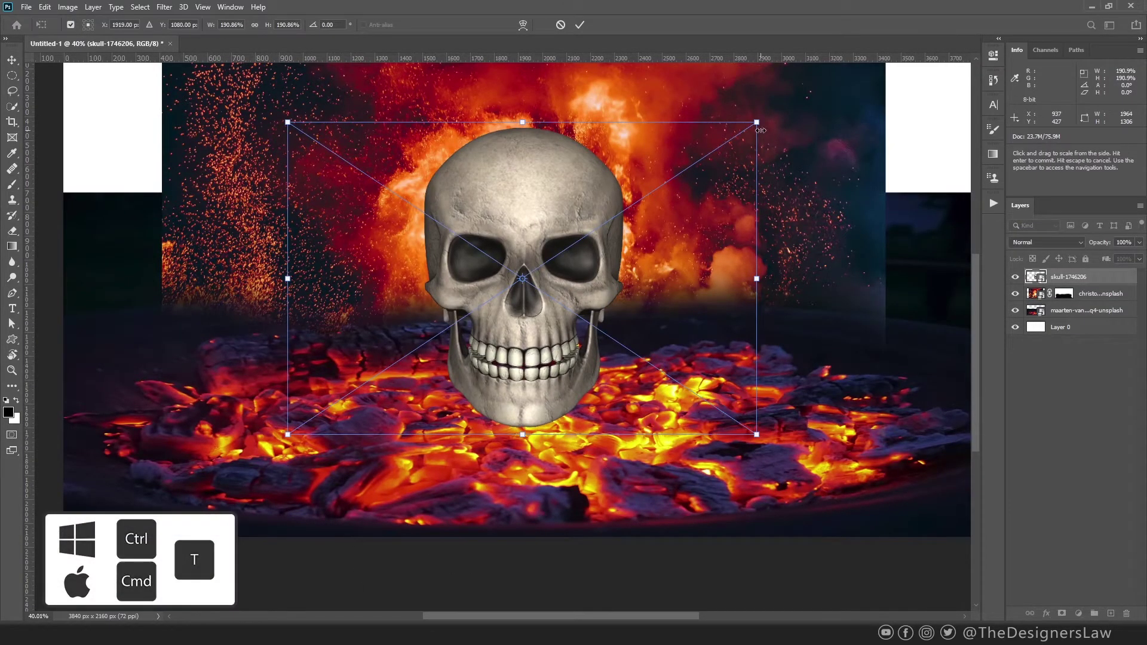
{"action": "left_click_drag", "start_coordinate": [759, 120], "coordinate": [744, 98]}
{"action": "left_click_drag", "start_coordinate": [525, 185], "coordinate": [526, 221]}
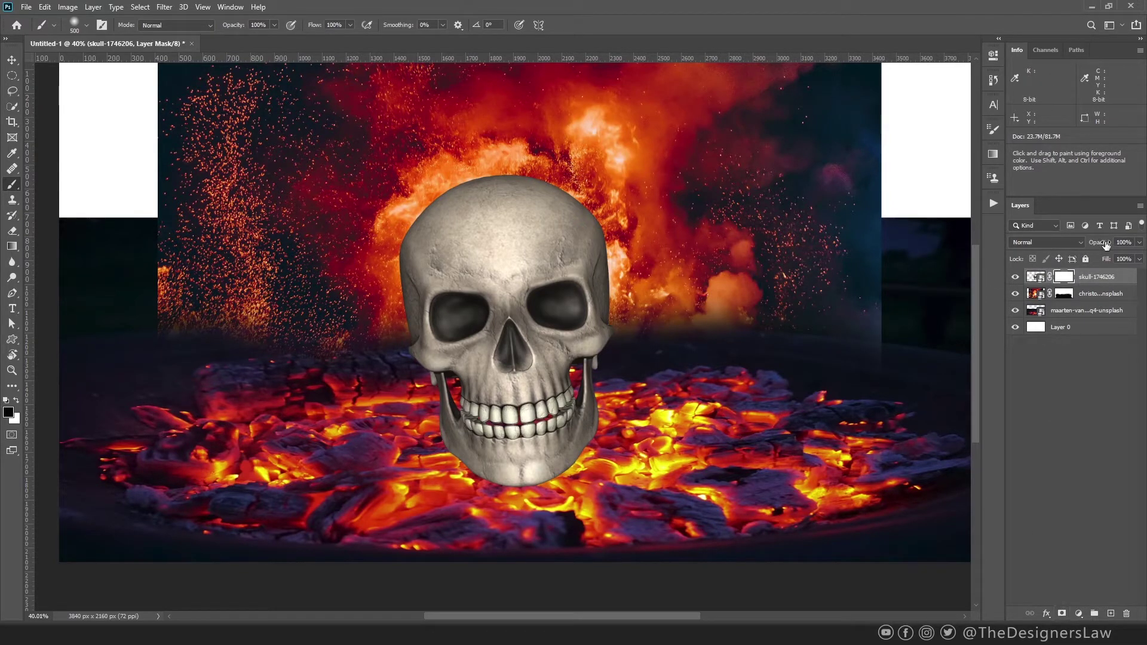
Lower the skull layer's opacity to 61% as a guide and mask out the bottom of the jaw along the outline of the embers.
{"action": "left_click_drag", "start_coordinate": [1086, 247], "coordinate": [1078, 245]}
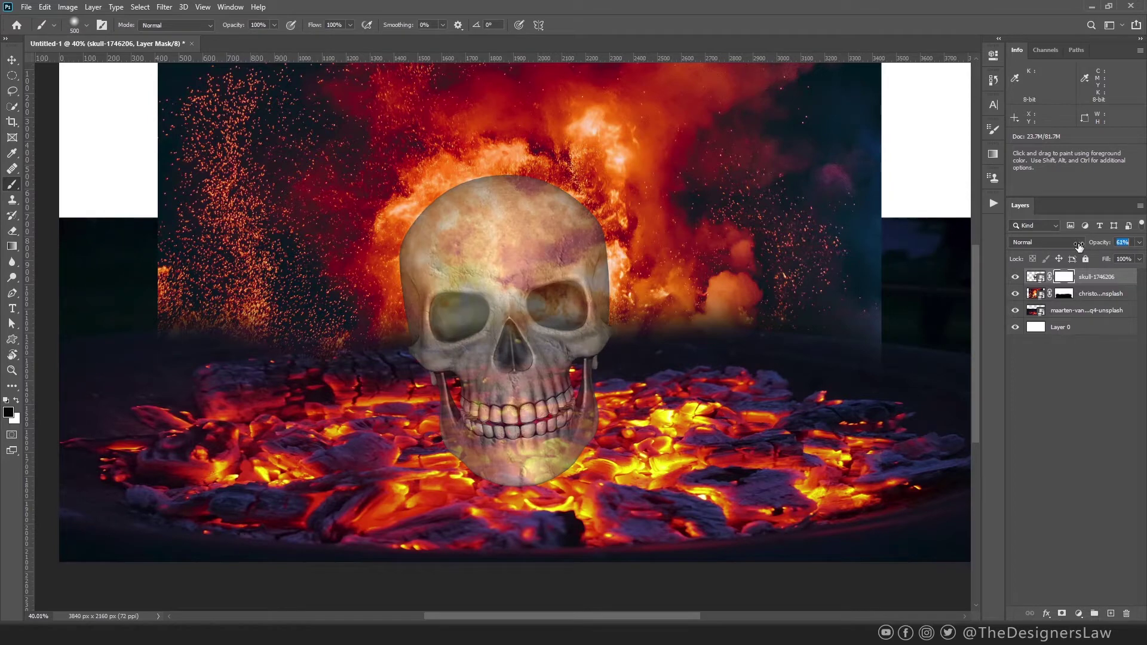
{"action": "scroll", "coordinate": [536, 487], "scroll_direction": "up", "scroll_amount": 6}
{"action": "left_click_drag", "start_coordinate": [537, 467], "coordinate": [446, 477]}
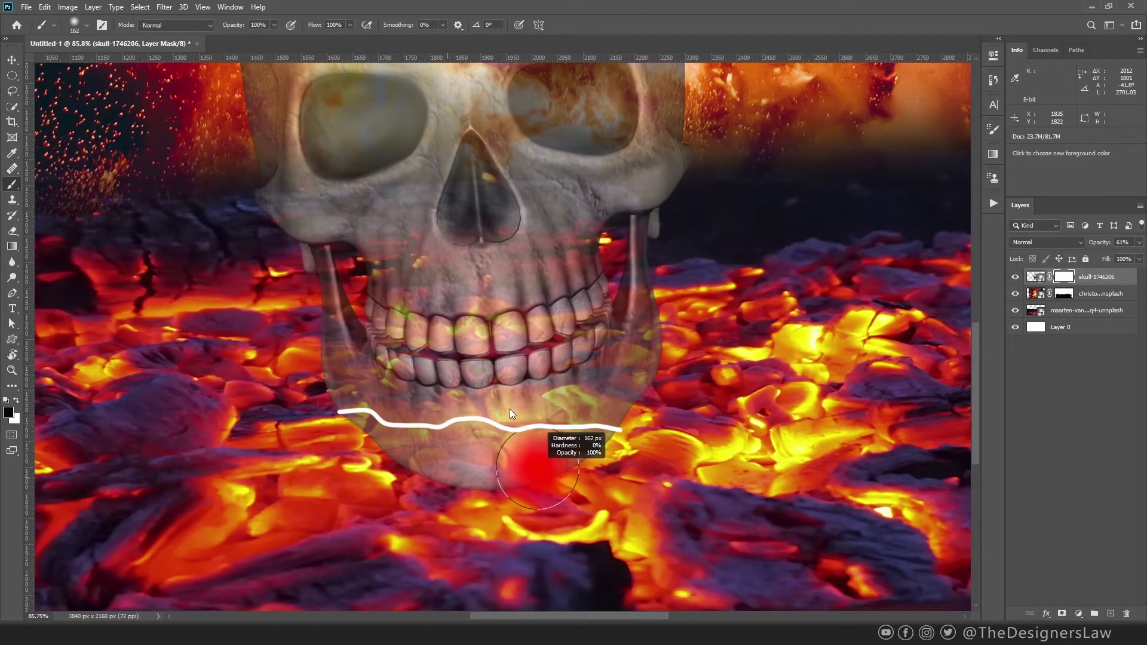
{"action": "left_click_drag", "start_coordinate": [510, 401], "coordinate": [490, 627]}
{"action": "scroll", "coordinate": [575, 441], "scroll_direction": "up", "scroll_amount": 2}
{"action": "mouse_move", "coordinate": [573, 448]}
{"action": "left_mouse_down"}
{"action": "mouse_move", "coordinate": [548, 433]}
{"action": "mouse_move", "coordinate": [501, 452]}
{"action": "left_mouse_up"}
{"action": "left_click_drag", "start_coordinate": [627, 434], "coordinate": [465, 443]}
{"action": "scroll", "coordinate": [463, 451], "scroll_direction": "up", "scroll_amount": 2}
{"action": "left_click_drag", "start_coordinate": [467, 442], "coordinate": [456, 442]}
{"action": "left_click_drag", "start_coordinate": [480, 426], "coordinate": [449, 412]}
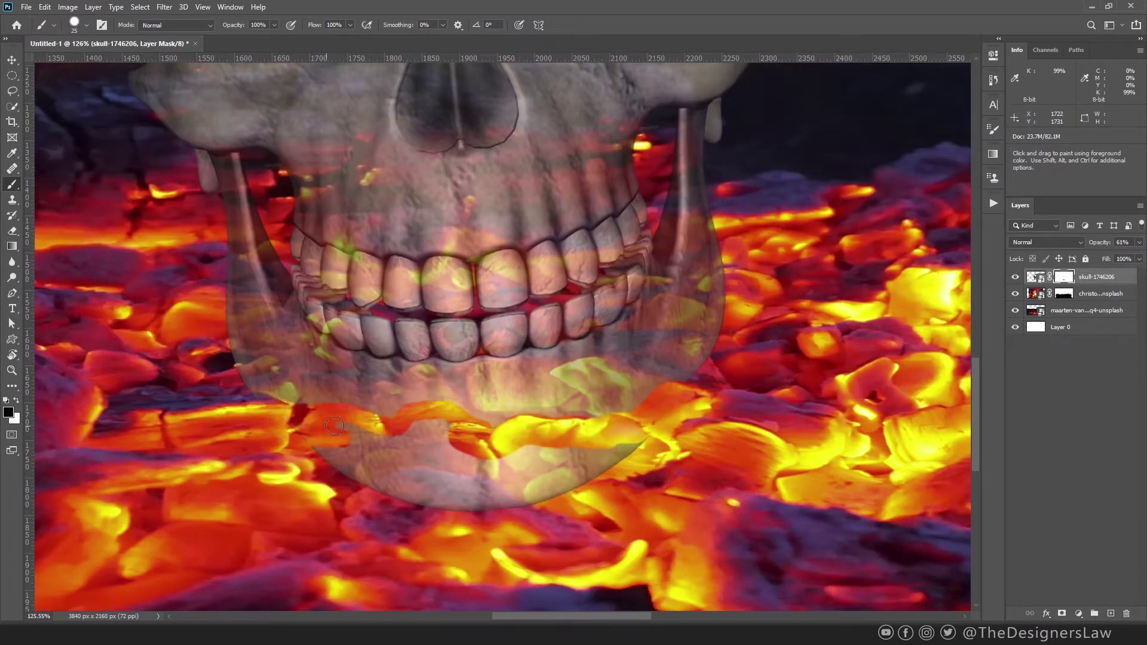
{"action": "mouse_move", "coordinate": [423, 442]}
{"action": "left_mouse_down"}
{"action": "mouse_move", "coordinate": [602, 472]}
{"action": "mouse_move", "coordinate": [607, 460]}
{"action": "mouse_move", "coordinate": [445, 443]}
{"action": "mouse_move", "coordinate": [420, 467]}
{"action": "mouse_move", "coordinate": [535, 492]}
{"action": "left_mouse_up"}
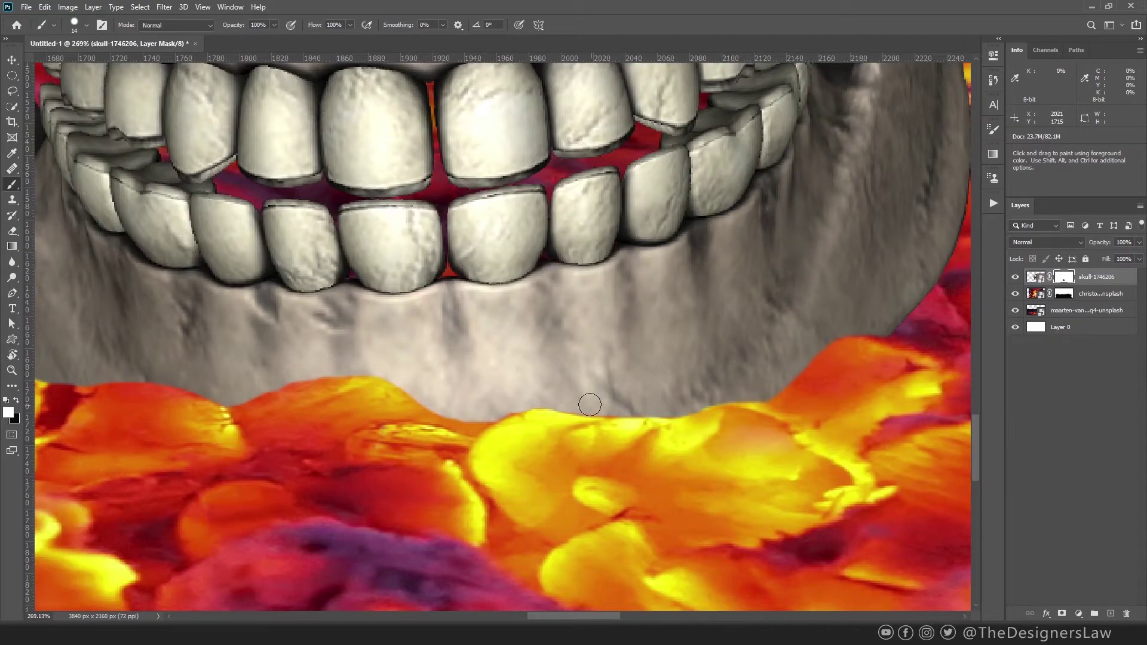
{"action": "key", "text": "x"}
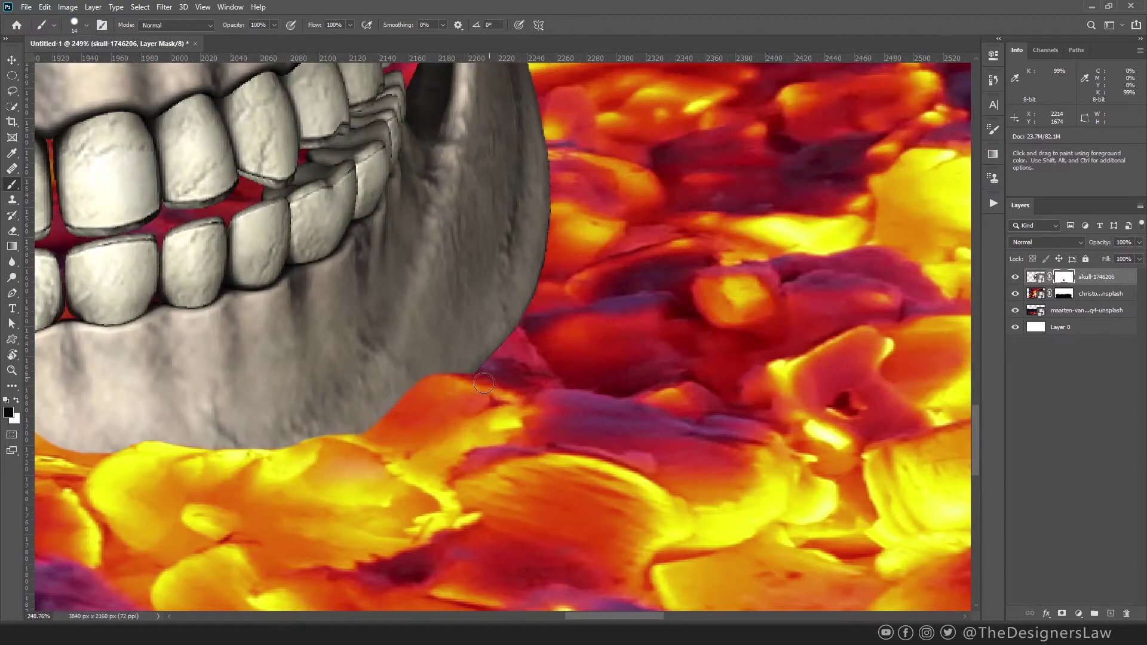
{"action": "scroll", "coordinate": [484, 383], "scroll_direction": "down", "scroll_amount": 10}
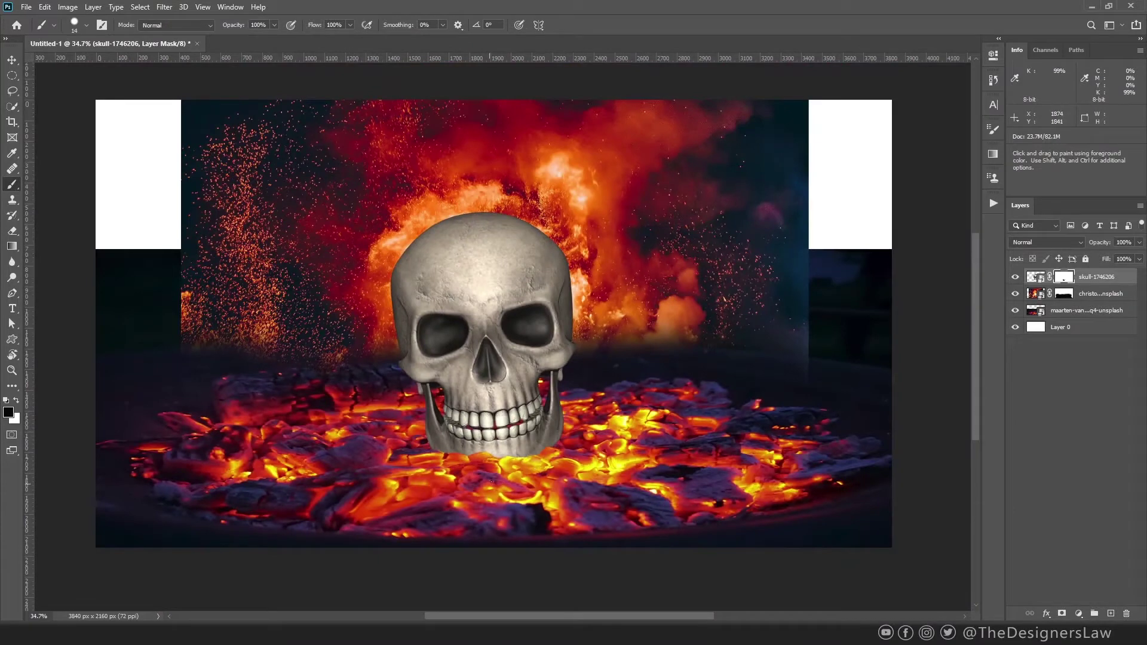
{"action": "scroll", "coordinate": [496, 481], "scroll_direction": "down", "scroll_amount": 1}
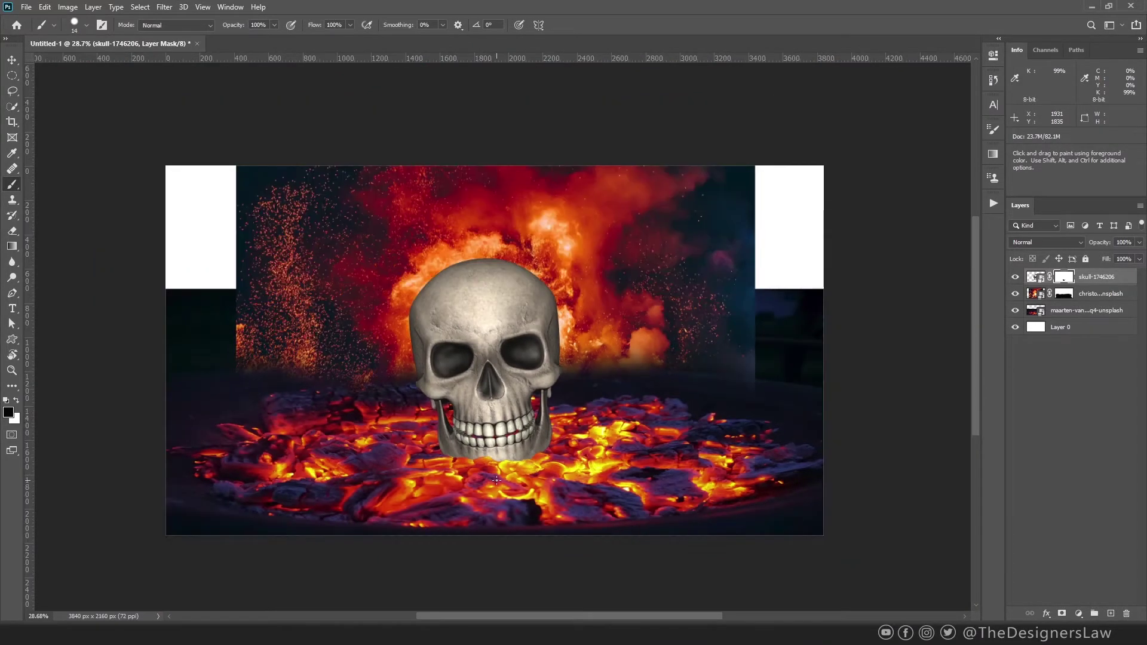
{"action": "scroll", "coordinate": [496, 480], "scroll_direction": "up", "scroll_amount": 4}
{"action": "scroll", "coordinate": [578, 424], "scroll_direction": "down", "scroll_amount": 2}
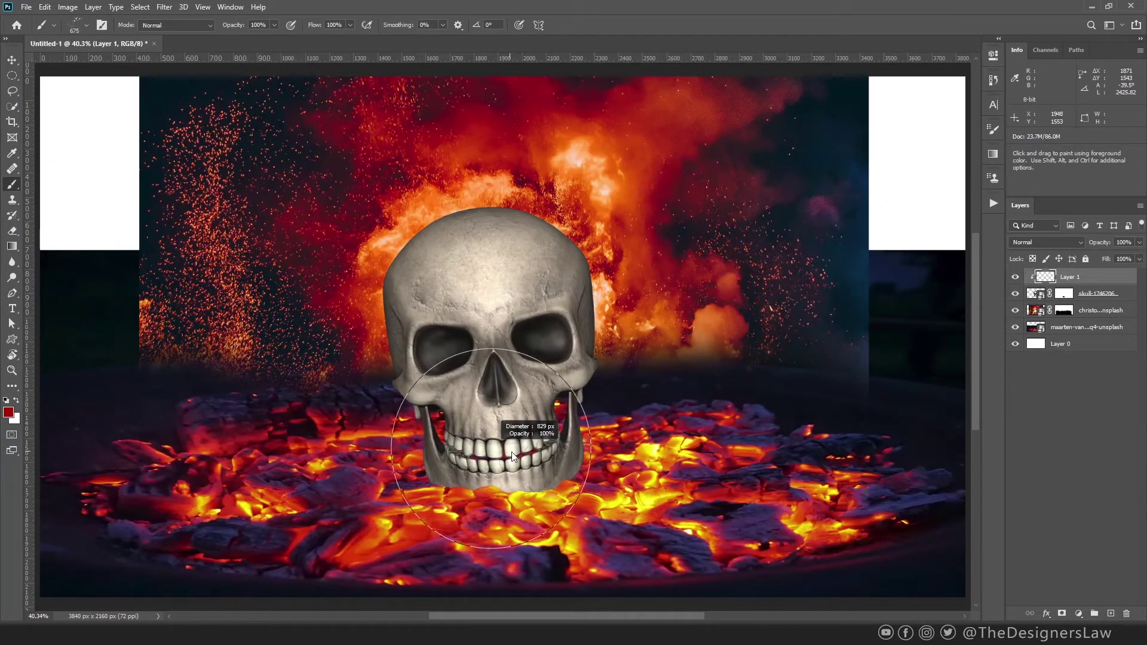
{"action": "left_click", "coordinate": [493, 455]}
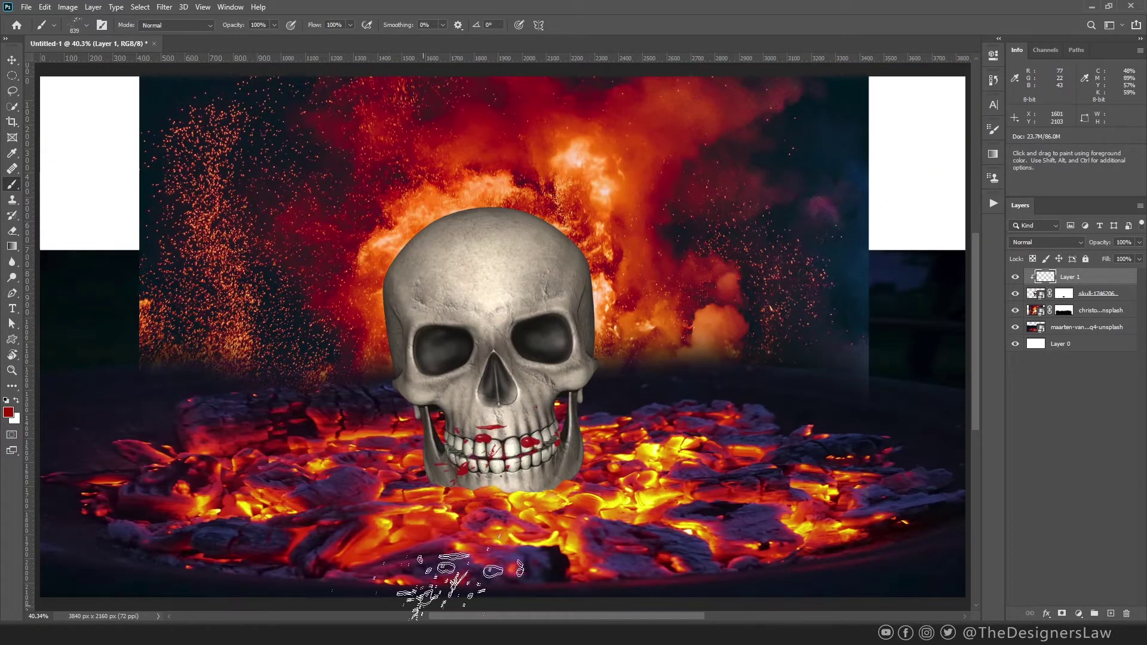
{"action": "key", "text": "ctrl+z"}
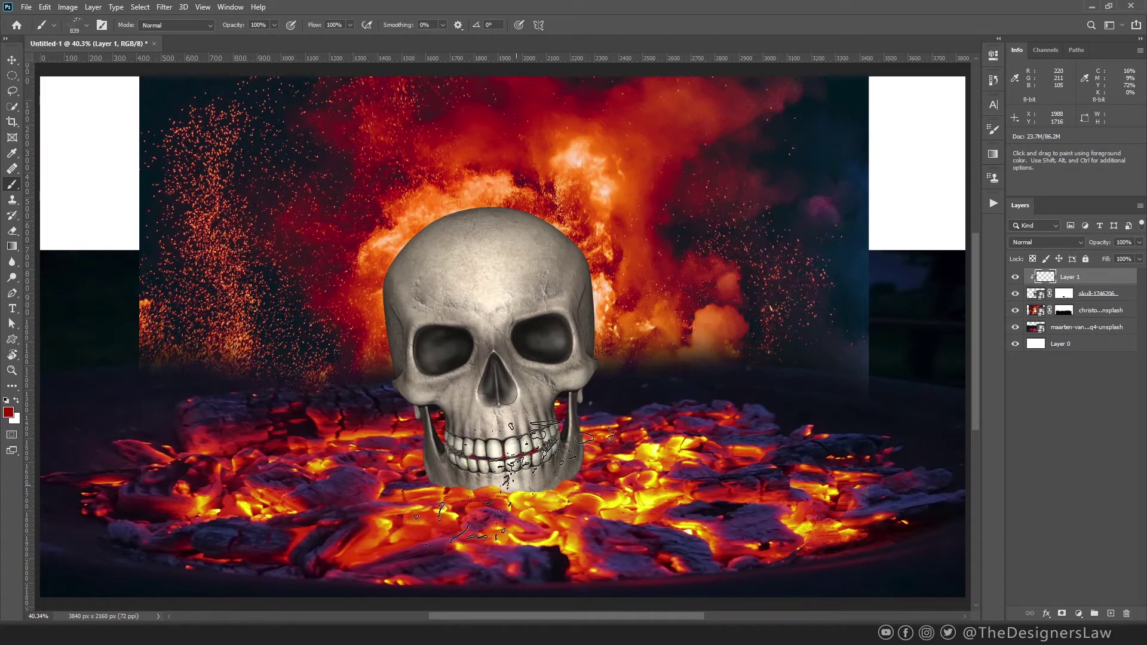
{"action": "left_click", "coordinate": [513, 470]}
{"action": "key", "text": "ctrl+z"}
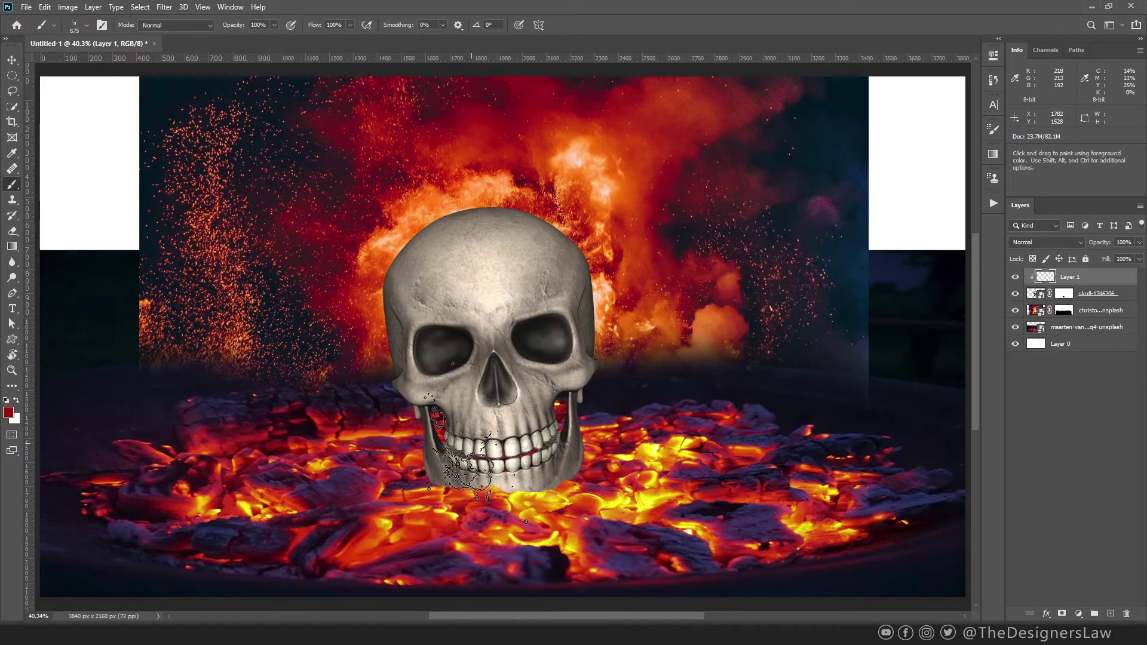
{"action": "left_click", "coordinate": [481, 448]}
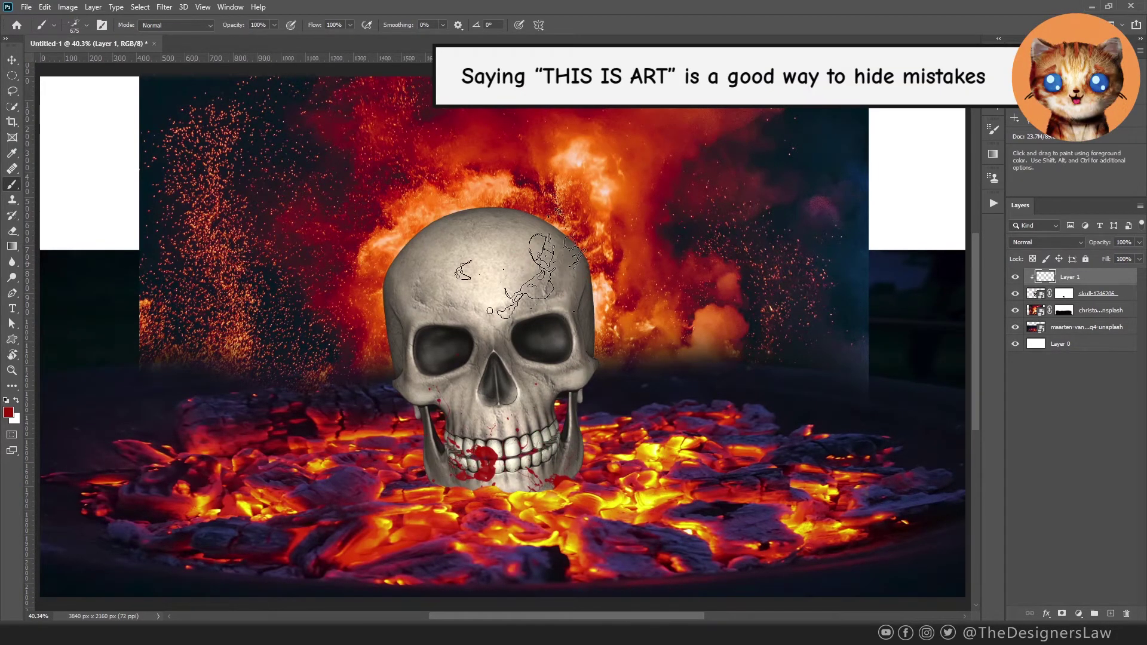
{"action": "key", "text": "ctrl+z"}
Paint dark red blood splatters over the skull's forehead, crown and cheek on the clipped layer, switching splatter brushes between stamps.
{"action": "left_click", "coordinate": [524, 273]}
{"action": "key", "text": "."}
{"action": "left_click", "coordinate": [401, 215]}
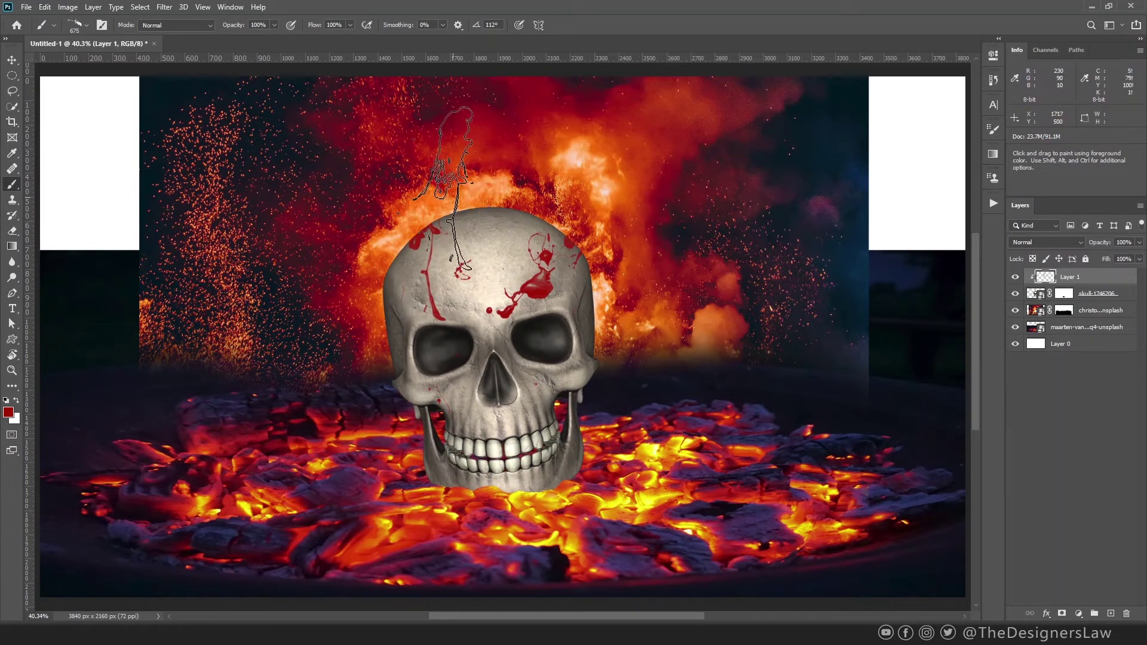
{"action": "left_click", "coordinate": [421, 175]}
{"action": "key", "text": "."}
{"action": "left_click", "coordinate": [555, 412]}
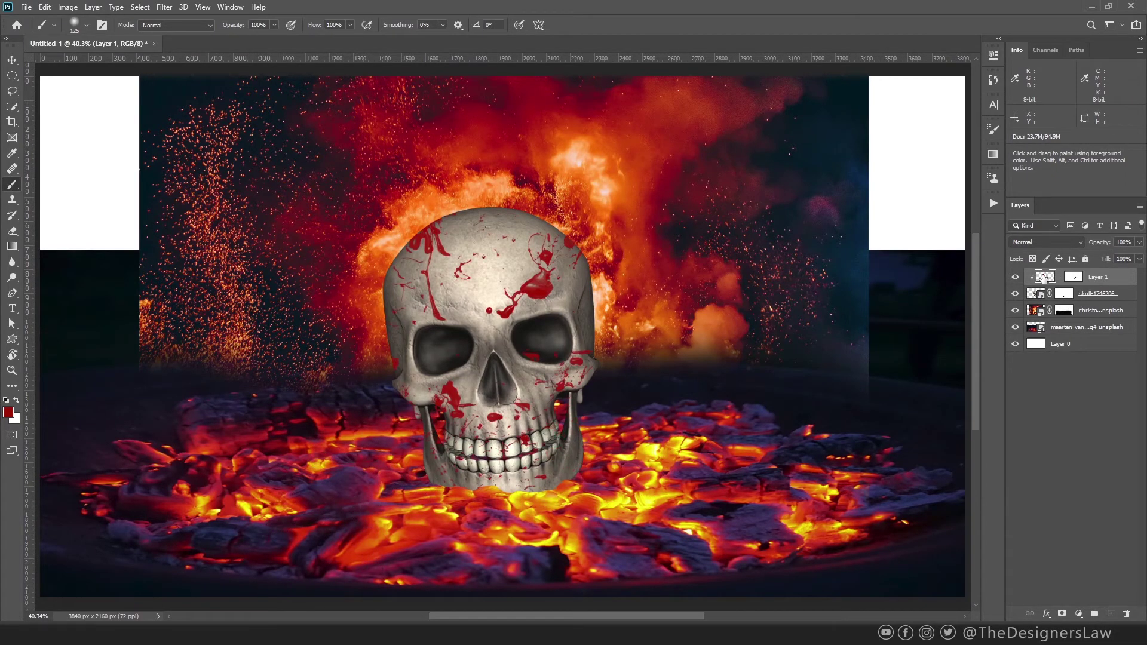
Warp the blood splatter layer inward at its upper corners, sides and lower corner to follow the skull's rounded shape.
{"action": "key", "text": "ctrl+t"}
{"action": "right_click", "coordinate": [530, 286]}
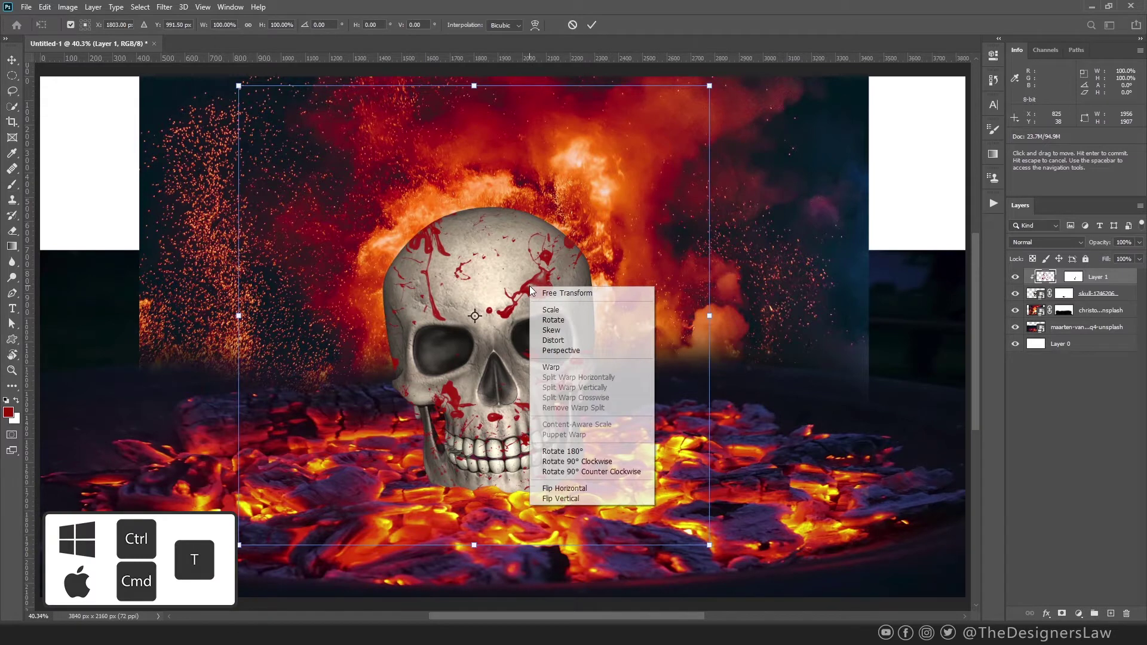
{"action": "left_click", "coordinate": [555, 366]}
{"action": "left_click_drag", "start_coordinate": [239, 238], "coordinate": [250, 254]}
{"action": "left_click_drag", "start_coordinate": [710, 238], "coordinate": [696, 246]}
{"action": "left_click_drag", "start_coordinate": [709, 86], "coordinate": [664, 130]}
{"action": "left_click_drag", "start_coordinate": [239, 86], "coordinate": [232, 145]}
{"action": "left_click_drag", "start_coordinate": [239, 545], "coordinate": [278, 547]}
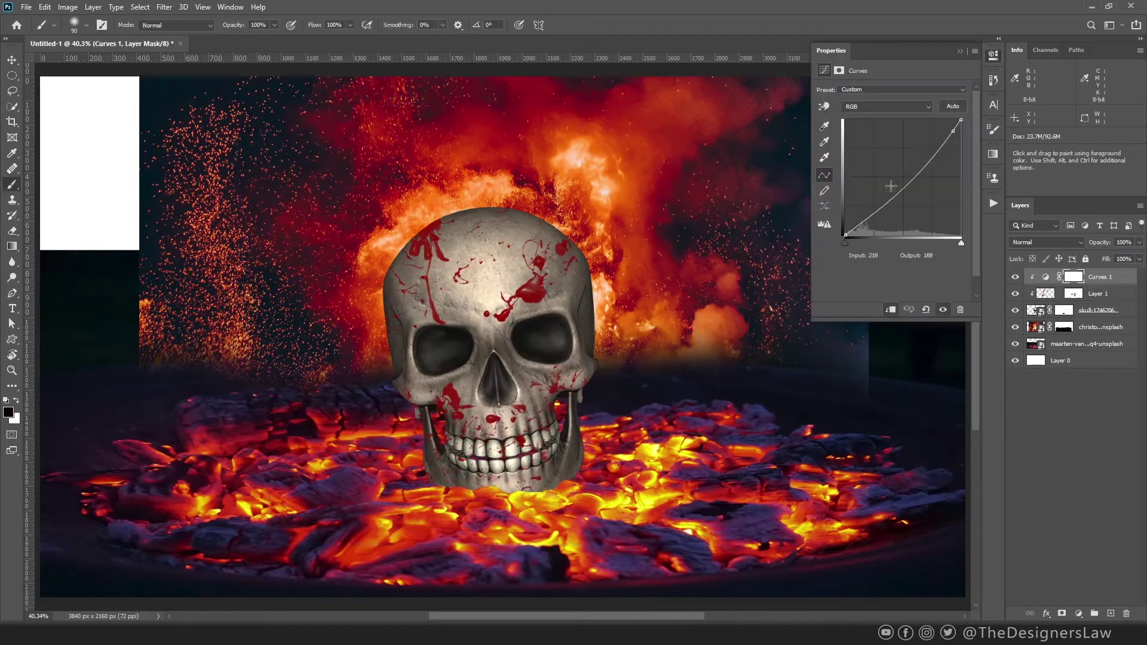
Set the clipped Curves highlight point to input 230, output 218, and add a second Curves layer that tints the skull through Red and Blue.
{"action": "mouse_move", "coordinate": [954, 132]}
{"action": "left_mouse_down"}
{"action": "mouse_move", "coordinate": [954, 154]}
{"action": "mouse_move", "coordinate": [950, 135]}
{"action": "left_mouse_up"}
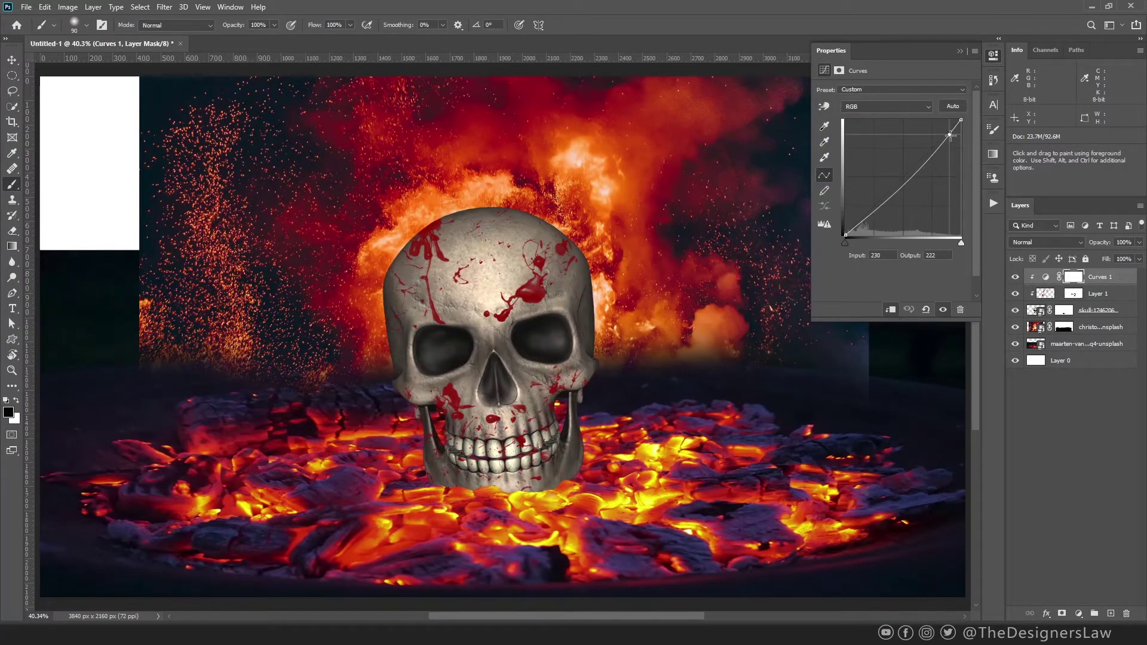
{"action": "left_click", "coordinate": [1078, 612]}
{"action": "left_click", "coordinate": [1069, 463]}
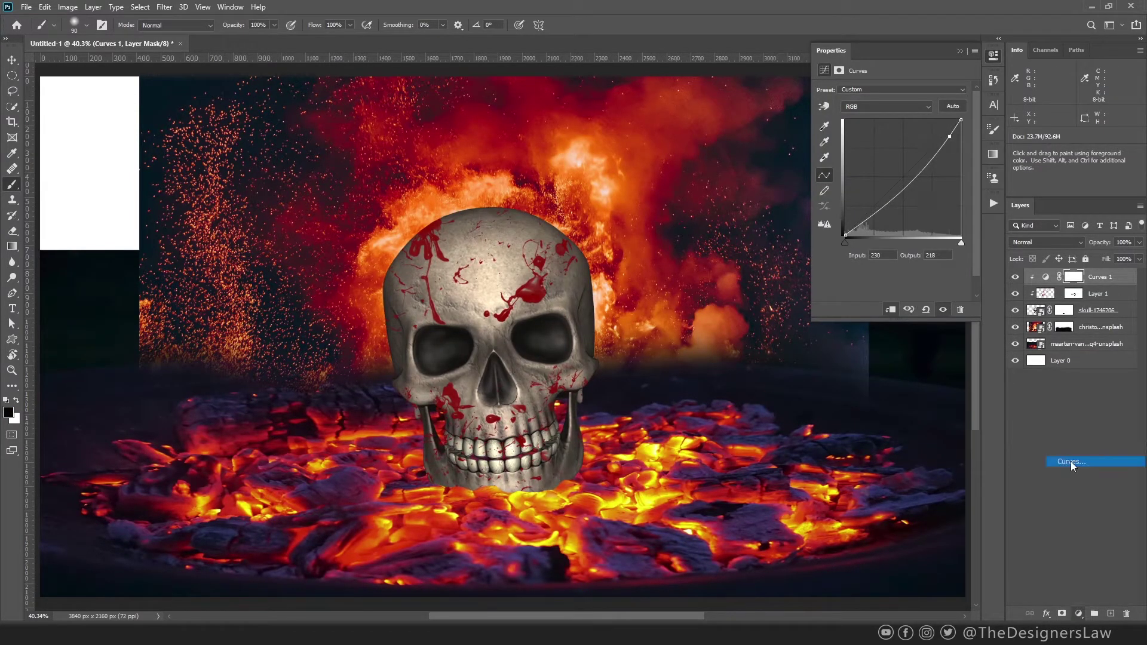
{"action": "left_click", "coordinate": [875, 106]}
{"action": "left_click", "coordinate": [864, 126]}
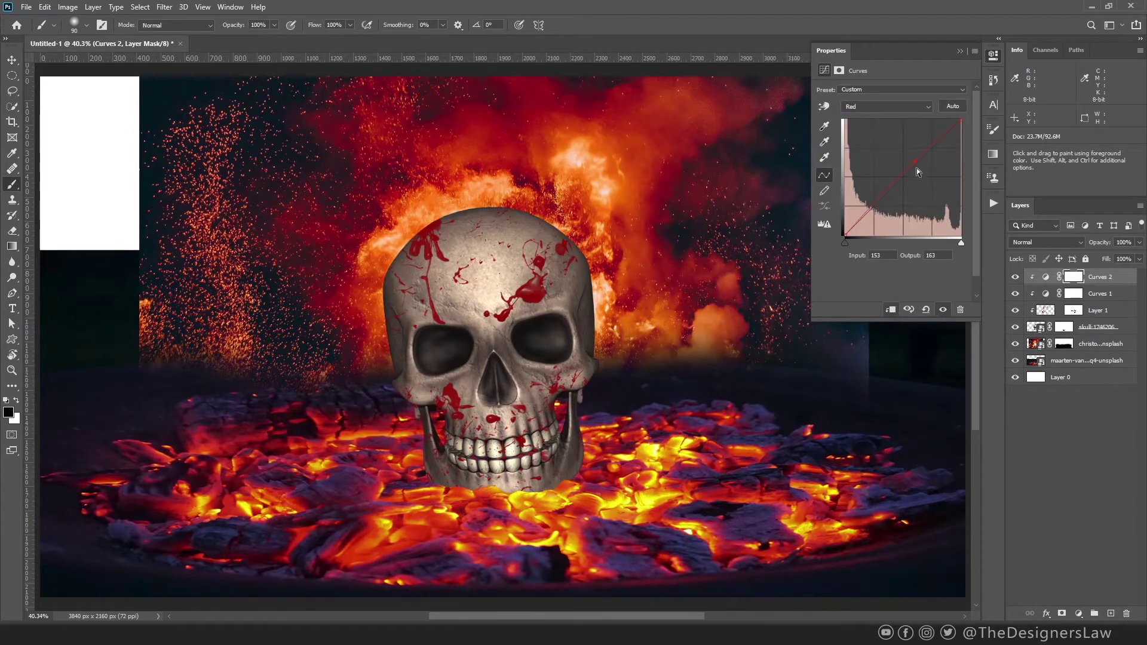
{"action": "left_click", "coordinate": [886, 106]}
{"action": "left_click", "coordinate": [866, 144]}
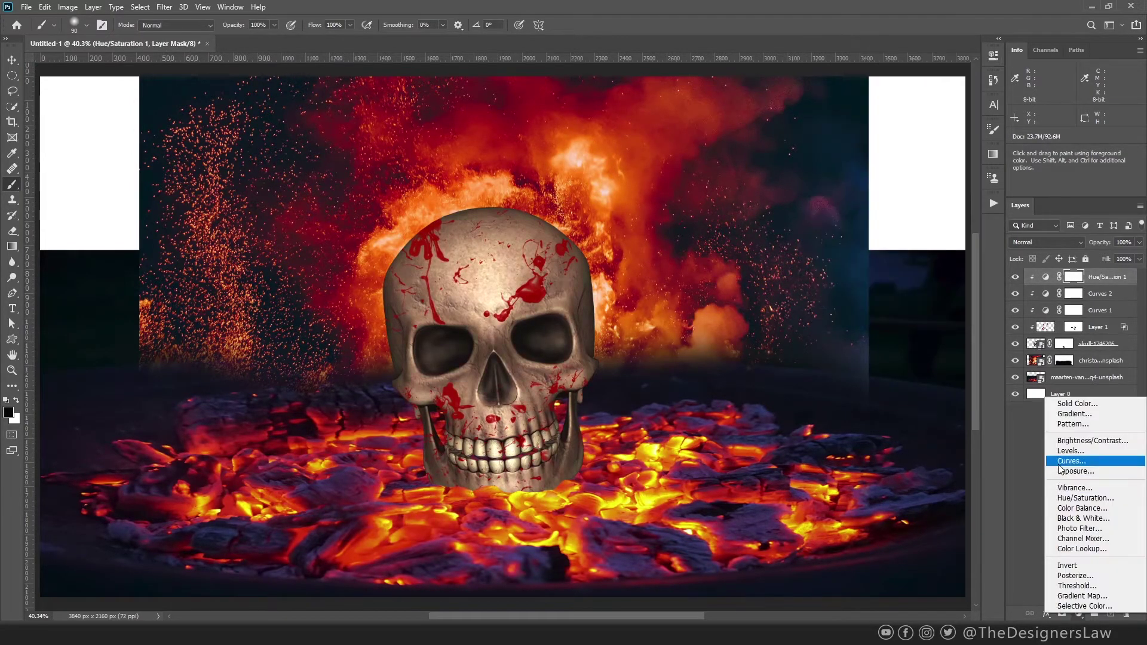
Add a third Curves layer clipped to the skull and darken it strongly with a point at input 192, output 102.
{"action": "left_click", "coordinate": [1069, 461]}
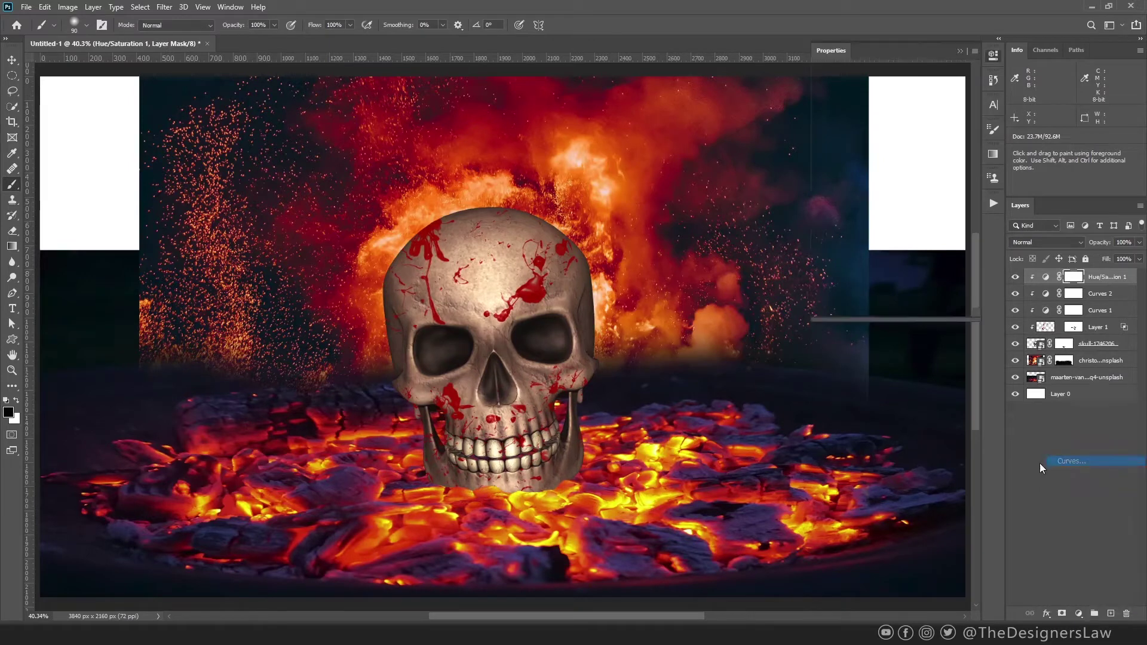
{"action": "left_click_drag", "start_coordinate": [918, 162], "coordinate": [932, 190]}
{"action": "key", "text": "ctrl+alt+g"}
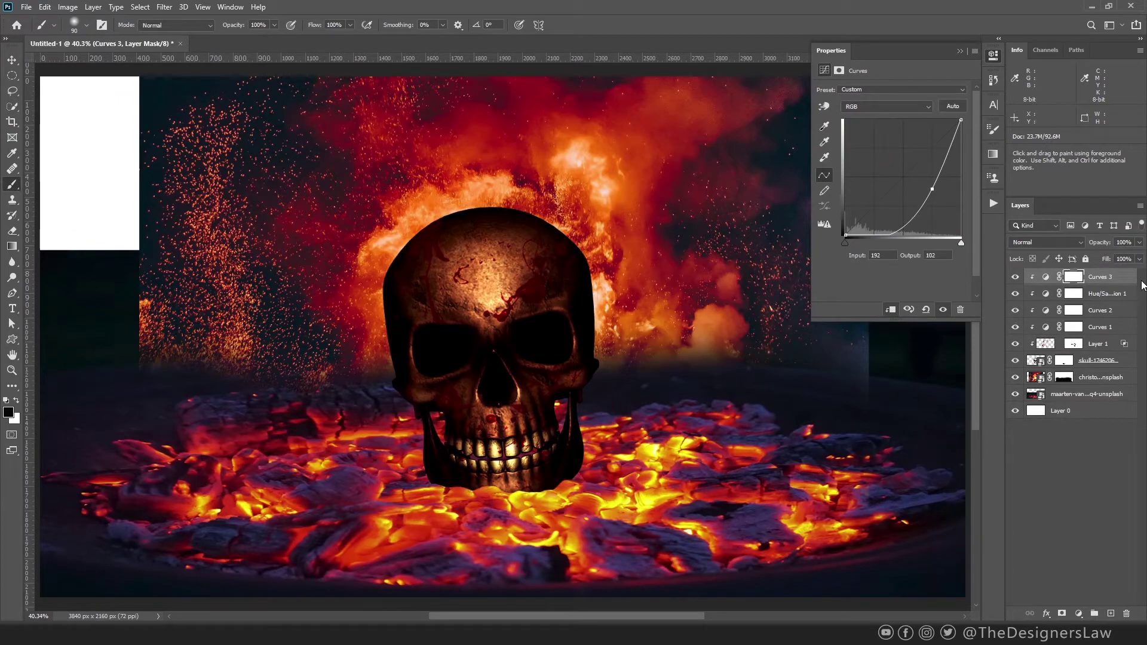
Invert the third Curves layer's mask and paint white over both eye sockets with a soft brush to turn them black.
{"action": "key", "text": "ctrl+i"}
{"action": "scroll", "coordinate": [526, 331], "scroll_direction": "up", "scroll_amount": 8}
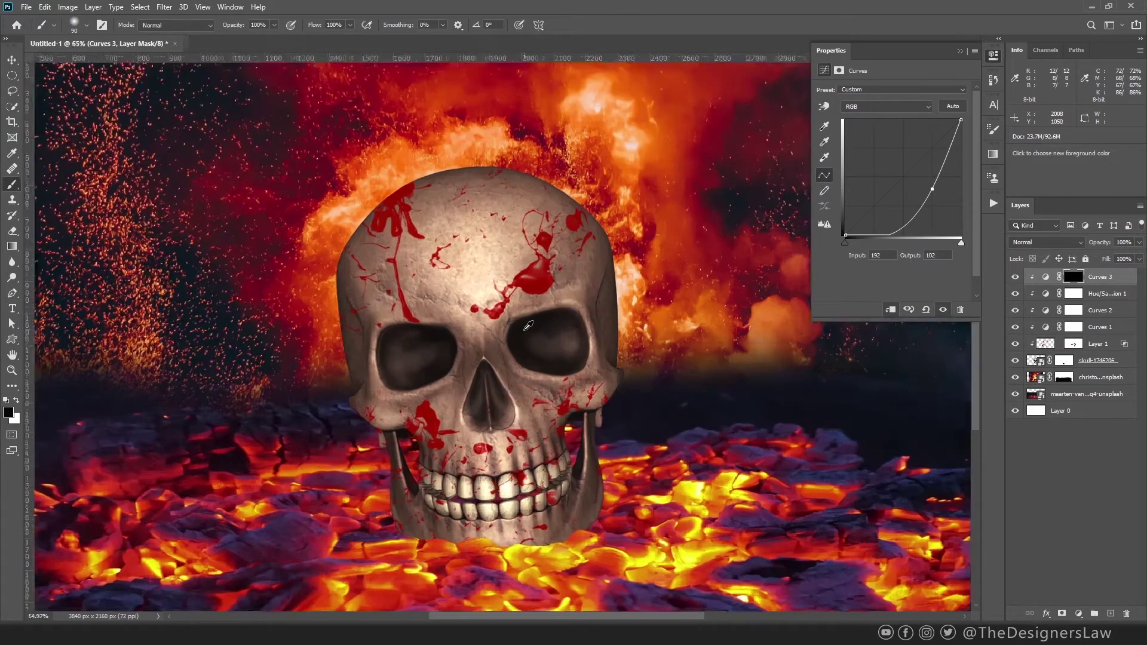
{"action": "right_click", "coordinate": [541, 334], "text": "alt"}
{"action": "key", "text": "x"}
{"action": "mouse_move", "coordinate": [561, 340]}
{"action": "left_mouse_down"}
{"action": "mouse_move", "coordinate": [513, 341]}
{"action": "mouse_move", "coordinate": [578, 311]}
{"action": "mouse_move", "coordinate": [515, 333]}
{"action": "mouse_move", "coordinate": [537, 361]}
{"action": "left_mouse_up"}
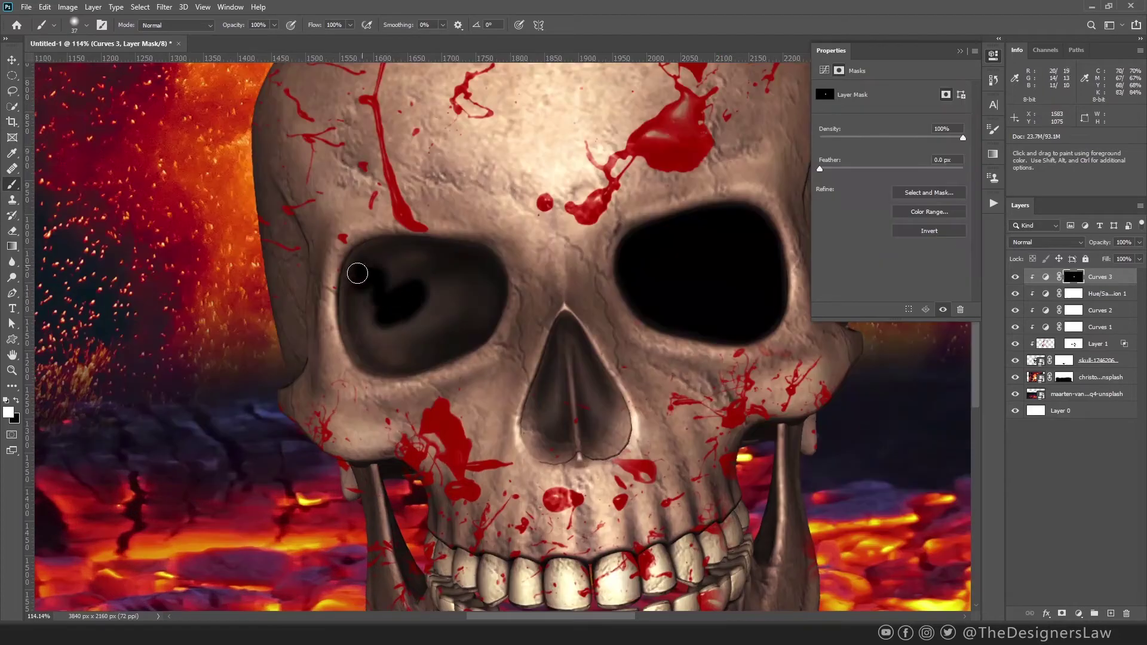
{"action": "left_click_drag", "start_coordinate": [358, 274], "coordinate": [368, 320]}
{"action": "right_click", "coordinate": [395, 307], "text": "alt"}
{"action": "mouse_move", "coordinate": [442, 301]}
{"action": "left_mouse_down"}
{"action": "mouse_move", "coordinate": [377, 280]}
{"action": "mouse_move", "coordinate": [479, 271]}
{"action": "mouse_move", "coordinate": [367, 313]}
{"action": "left_mouse_up"}
{"action": "left_click_drag", "start_coordinate": [458, 337], "coordinate": [355, 320]}
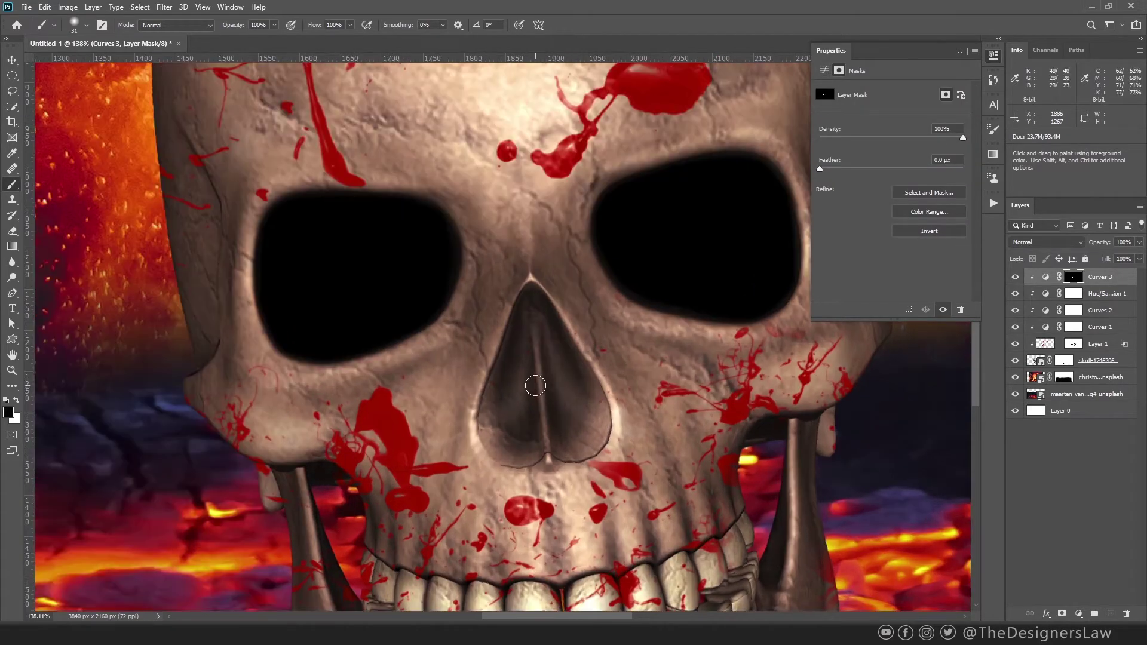
Paint the same darkening into the nose cavity and compare the skull with the Curves layer hidden and shown.
{"action": "key", "text": "x"}
{"action": "mouse_move", "coordinate": [535, 386]}
{"action": "left_mouse_down"}
{"action": "mouse_move", "coordinate": [520, 329]}
{"action": "mouse_move", "coordinate": [524, 412]}
{"action": "left_mouse_up"}
{"action": "mouse_move", "coordinate": [509, 454]}
{"action": "left_mouse_down"}
{"action": "mouse_move", "coordinate": [534, 425]}
{"action": "mouse_move", "coordinate": [584, 440]}
{"action": "mouse_move", "coordinate": [486, 415]}
{"action": "left_mouse_up"}
{"action": "mouse_move", "coordinate": [527, 304]}
{"action": "left_mouse_down"}
{"action": "mouse_move", "coordinate": [589, 398]}
{"action": "mouse_move", "coordinate": [558, 398]}
{"action": "mouse_move", "coordinate": [565, 422]}
{"action": "left_mouse_up"}
{"action": "scroll", "coordinate": [565, 423], "scroll_direction": "up", "scroll_amount": 5}
{"action": "left_click", "coordinate": [1015, 277]}
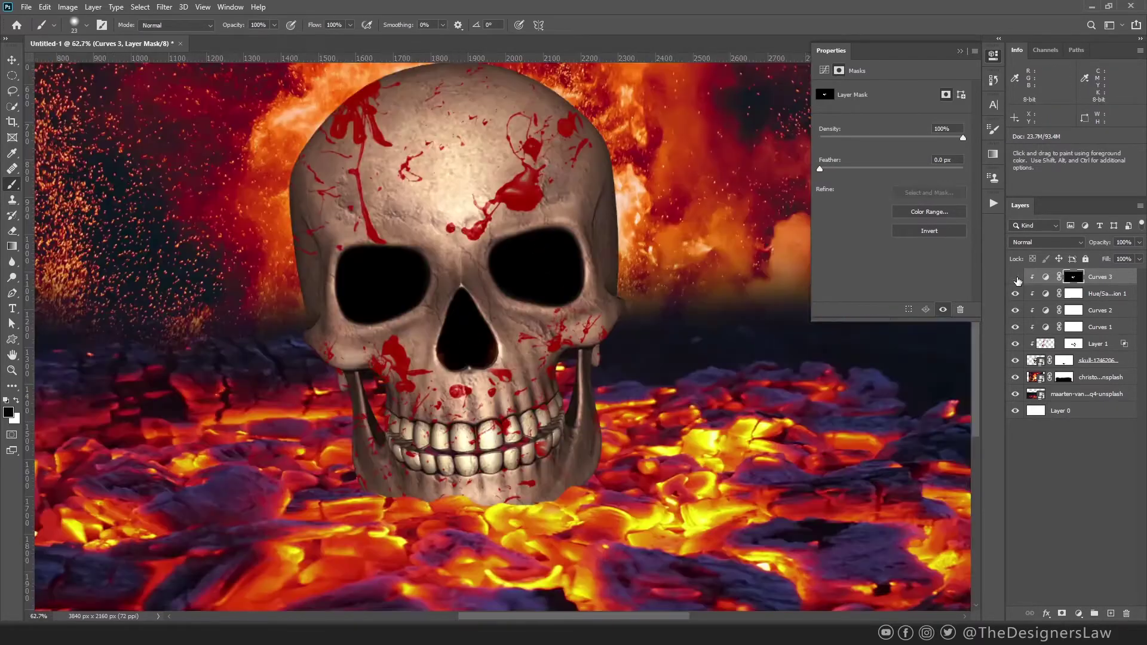
{"action": "left_click", "coordinate": [1016, 277]}
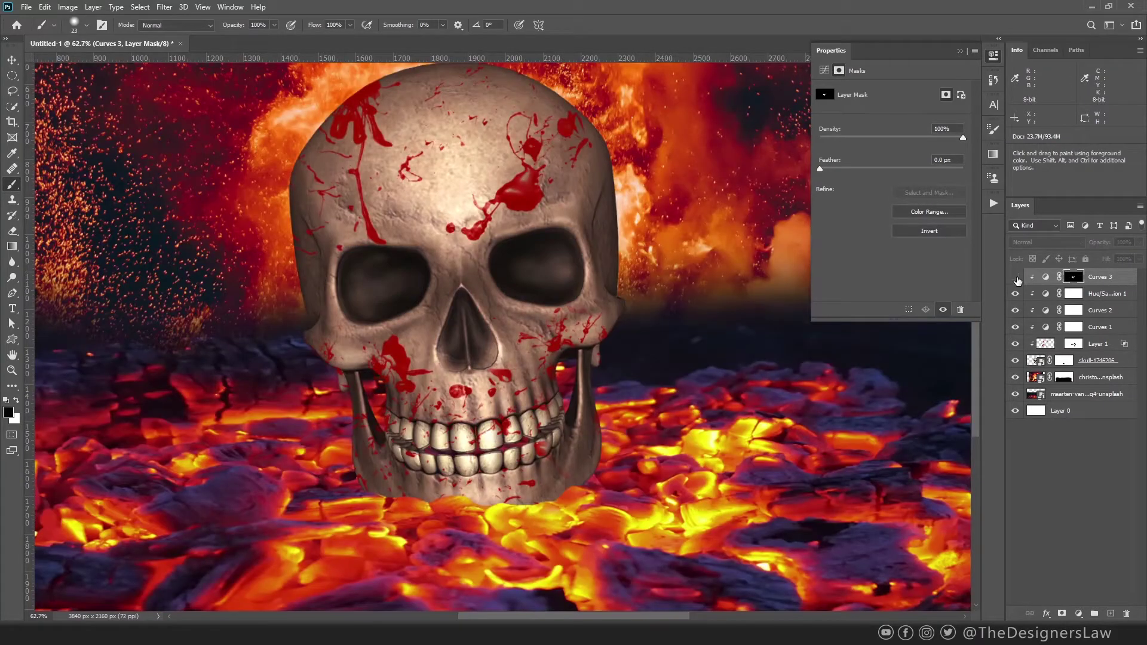
{"action": "left_click", "coordinate": [1015, 277]}
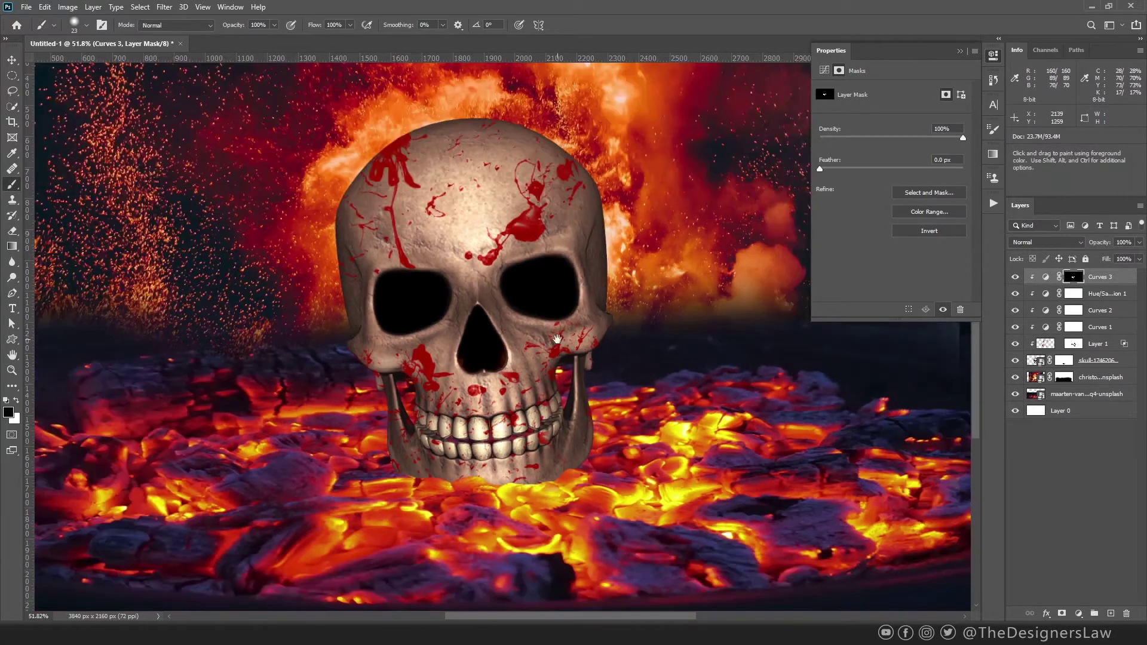
{"action": "scroll", "coordinate": [560, 381], "scroll_direction": "down", "scroll_amount": 2}
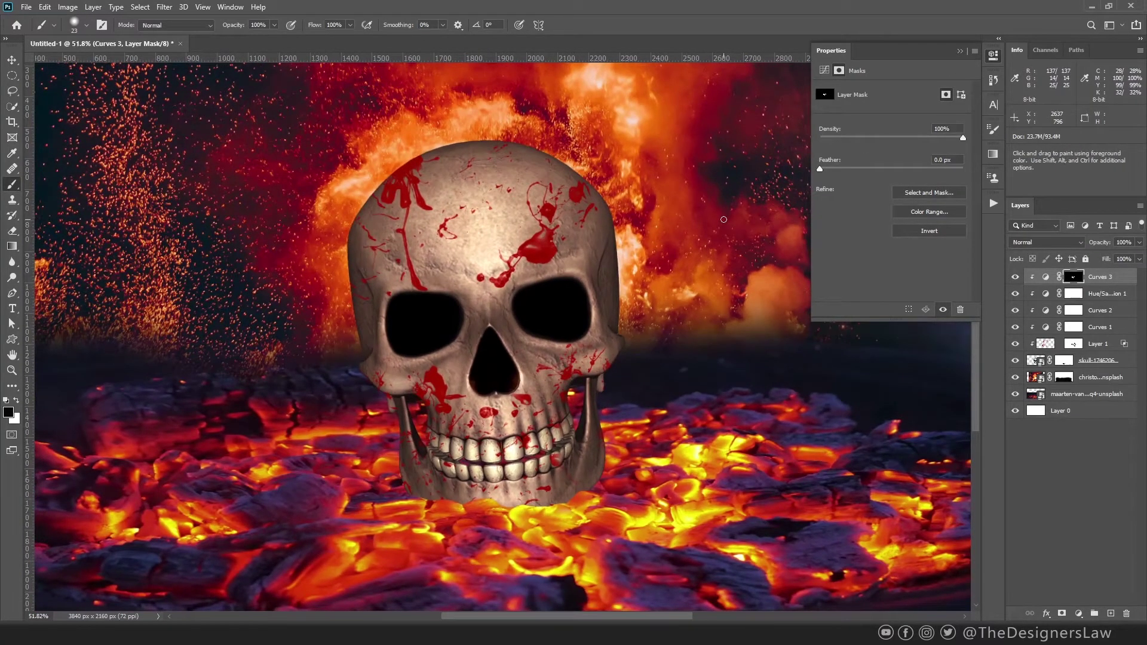
Add a Curves layer clipped to the skull, adjust its RGB curve and individual color channels for a red-orange tint, and invert its mask.
{"action": "left_click", "coordinate": [1078, 613]}
{"action": "left_click", "coordinate": [1078, 458]}
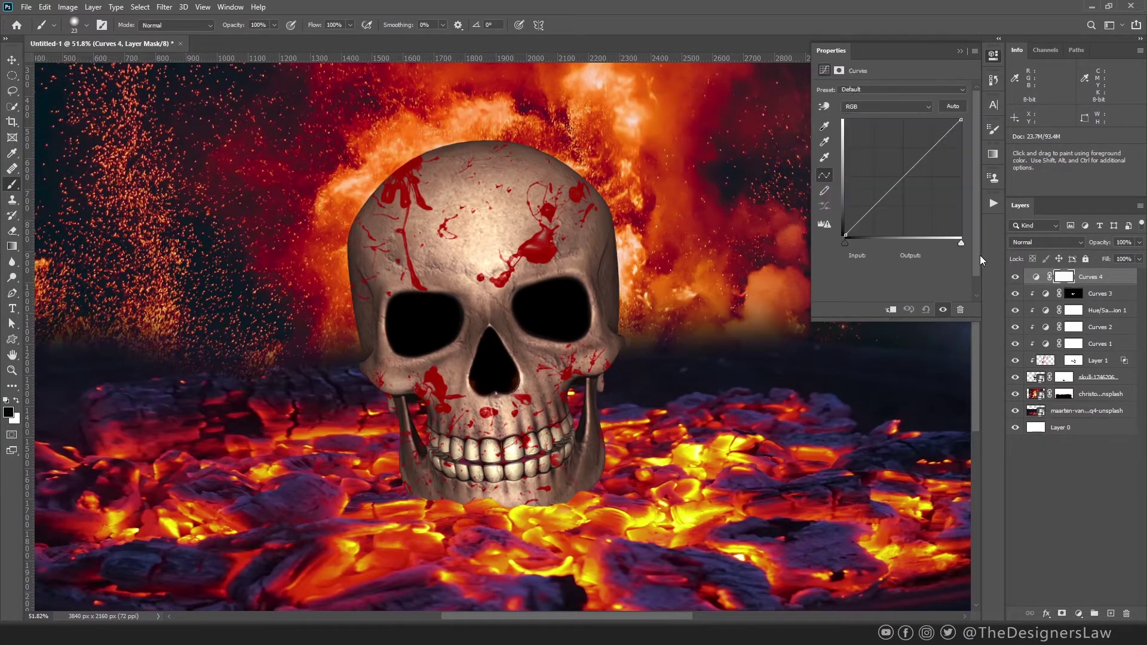
{"action": "mouse_move", "coordinate": [903, 177]}
{"action": "left_mouse_down"}
{"action": "mouse_move", "coordinate": [887, 159]}
{"action": "mouse_move", "coordinate": [914, 185]}
{"action": "left_mouse_up"}
{"action": "left_click", "coordinate": [886, 107]}
{"action": "left_click", "coordinate": [873, 126]}
{"action": "left_click", "coordinate": [886, 106]}
{"action": "left_click", "coordinate": [865, 144]}
{"action": "left_click", "coordinate": [1074, 276]}
{"action": "key", "text": "ctrl+i"}
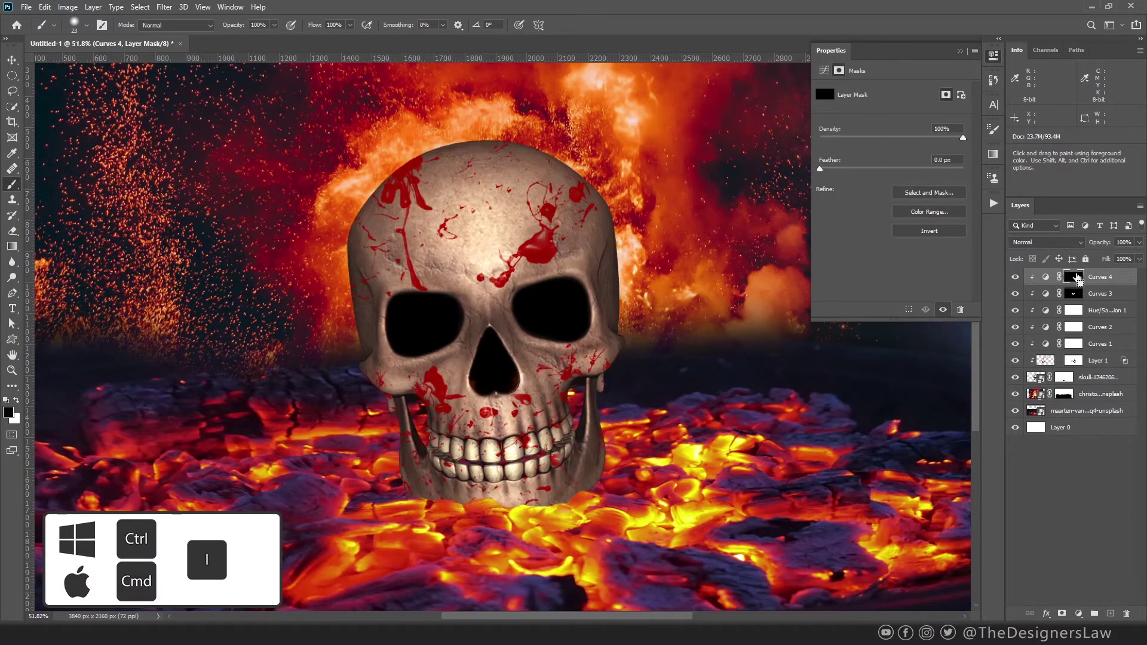
Paint white on the new Curves mask along the skull's outer edges to add a fiery rim light, resizing the soft brush as needed.
{"action": "scroll", "coordinate": [627, 496], "scroll_direction": "up", "scroll_amount": 2}
{"action": "right_click", "coordinate": [609, 443], "text": "alt"}
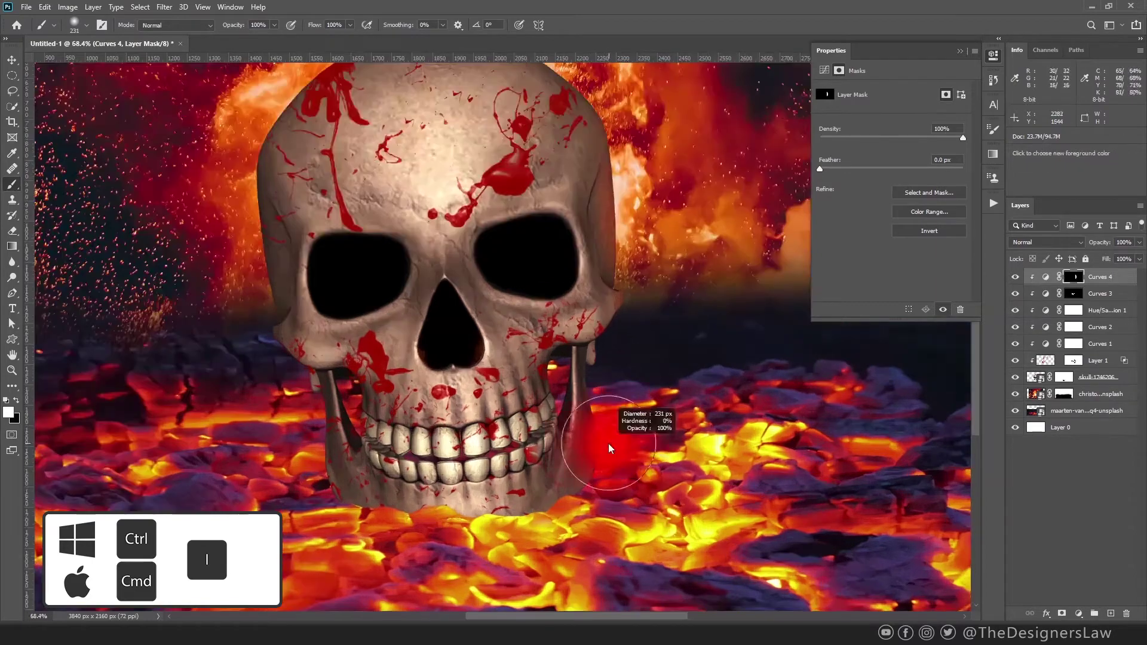
{"action": "scroll", "coordinate": [585, 521], "scroll_direction": "up", "scroll_amount": 4}
{"action": "left_click_drag", "start_coordinate": [681, 382], "coordinate": [606, 499]}
{"action": "right_click", "coordinate": [555, 500], "text": "alt"}
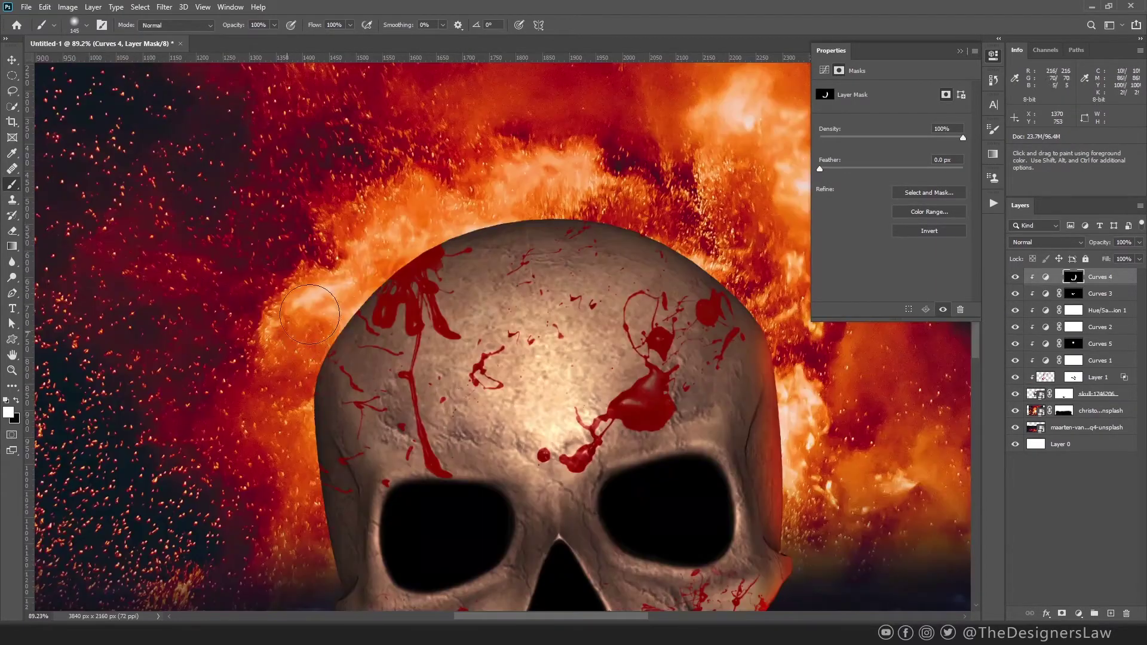
{"action": "mouse_move", "coordinate": [705, 240]}
{"action": "left_mouse_down"}
{"action": "mouse_move", "coordinate": [518, 178]}
{"action": "mouse_move", "coordinate": [428, 218]}
{"action": "left_mouse_up"}
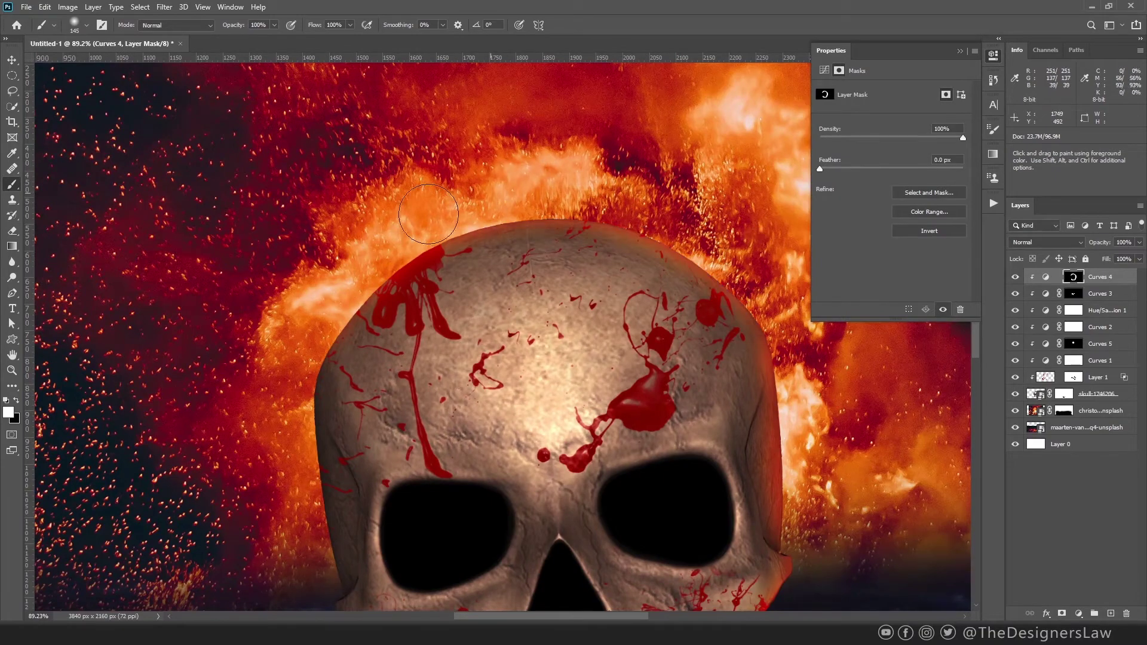
{"action": "left_click_drag", "start_coordinate": [226, 384], "coordinate": [280, 224]}
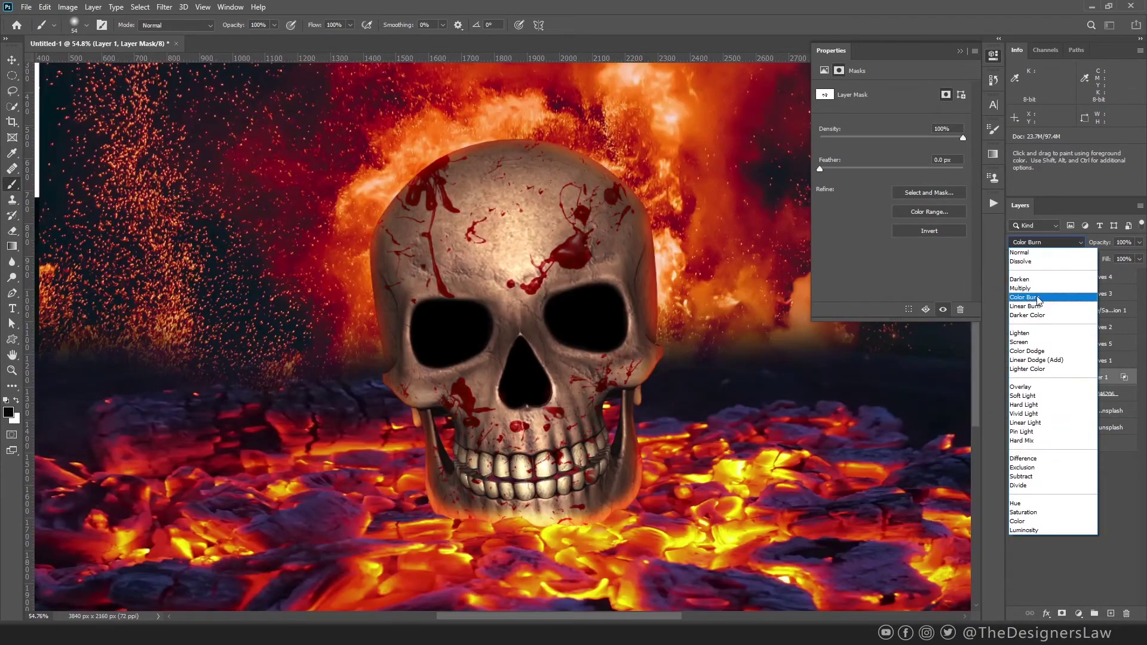
Set the blood splatter layer's blend mode to Multiply and gather all the skull layers into a group named Skull.
{"action": "left_click", "coordinate": [1036, 290]}
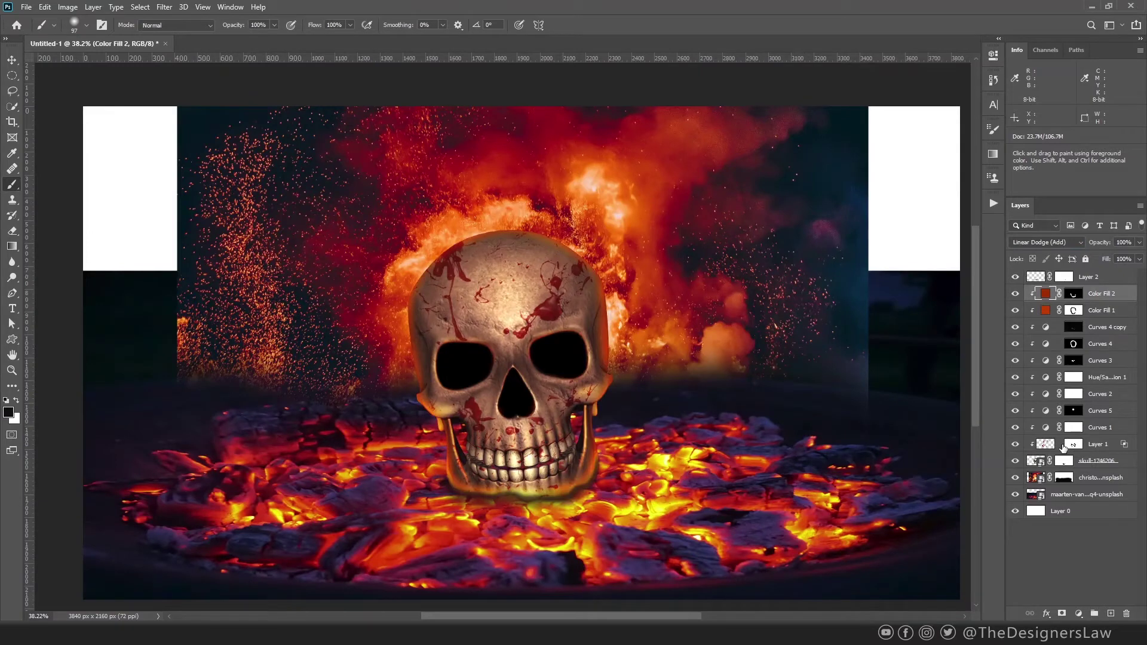
{"action": "left_click", "coordinate": [1040, 461], "text": "shift"}
{"action": "key", "text": "ctrl+g"}
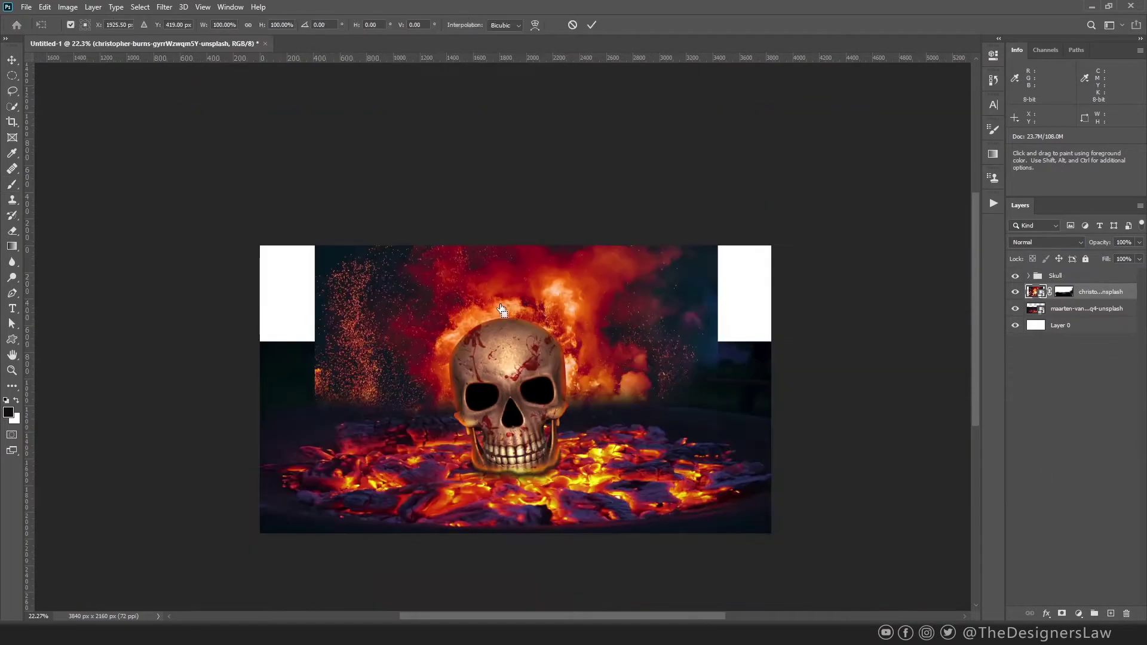
Scale the fire background image to about 130% from its center so it fills the full canvas width.
{"action": "key", "text": "ctrl+t"}
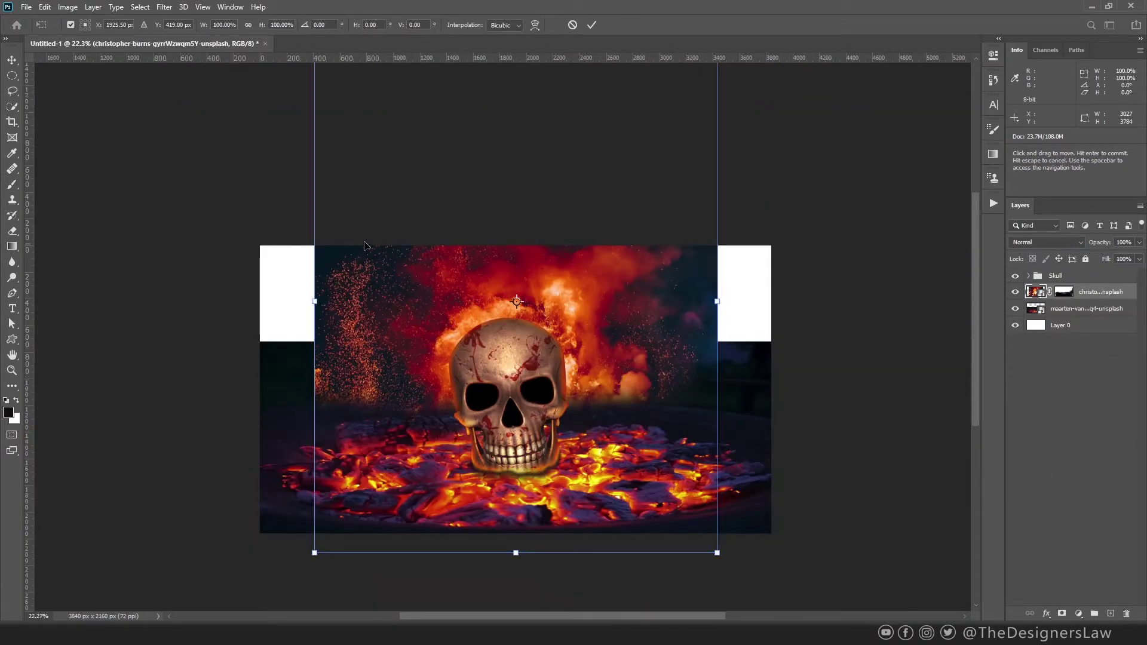
{"action": "left_click_drag", "start_coordinate": [621, 489], "coordinate": [680, 522]}
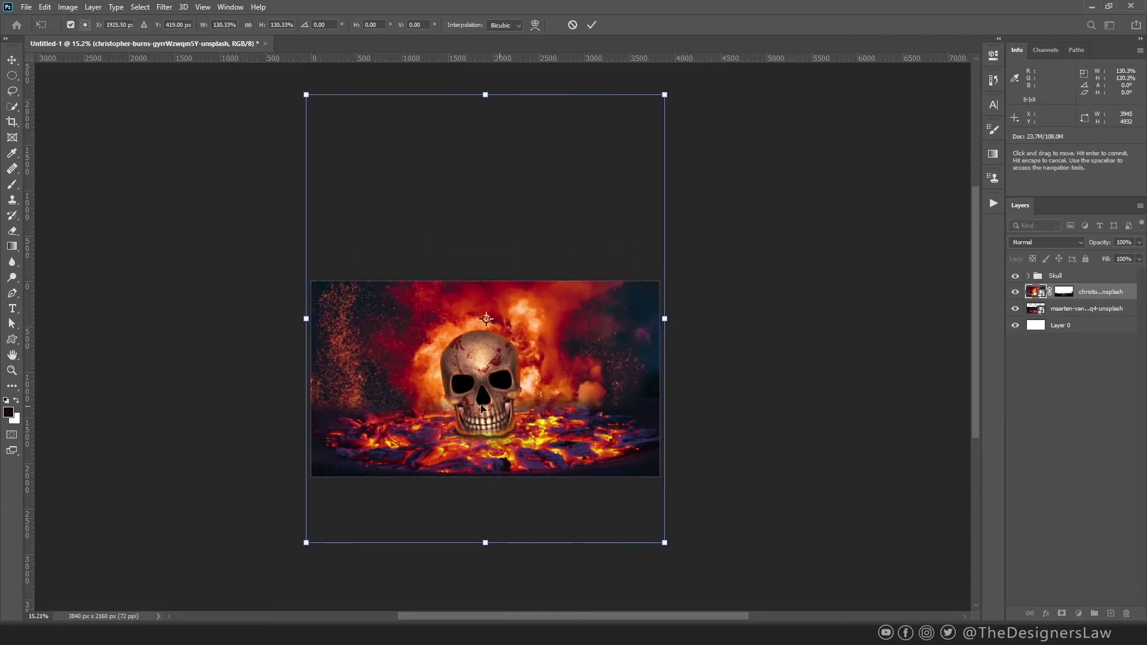
{"action": "key", "text": "ctrl+0"}
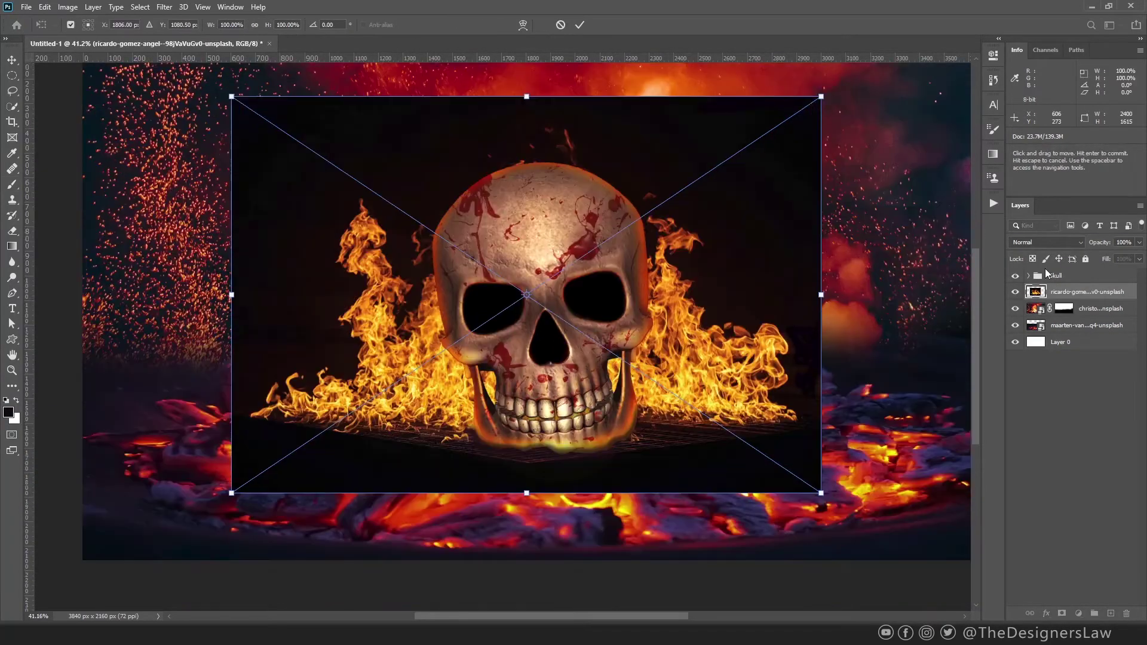
Set the placed flame image to Screen blending and move it to the area left of the skull.
{"action": "left_click", "coordinate": [1045, 242]}
{"action": "left_click", "coordinate": [1033, 342]}
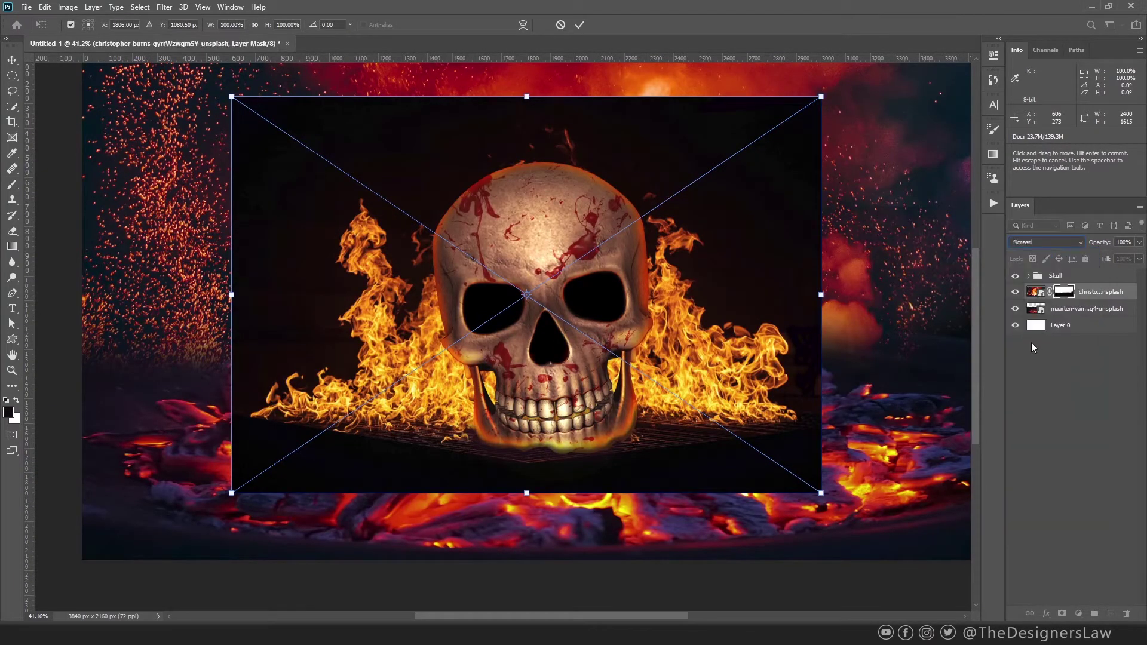
{"action": "left_click_drag", "start_coordinate": [362, 379], "coordinate": [422, 438]}
{"action": "left_click_drag", "start_coordinate": [422, 443], "coordinate": [262, 445]}
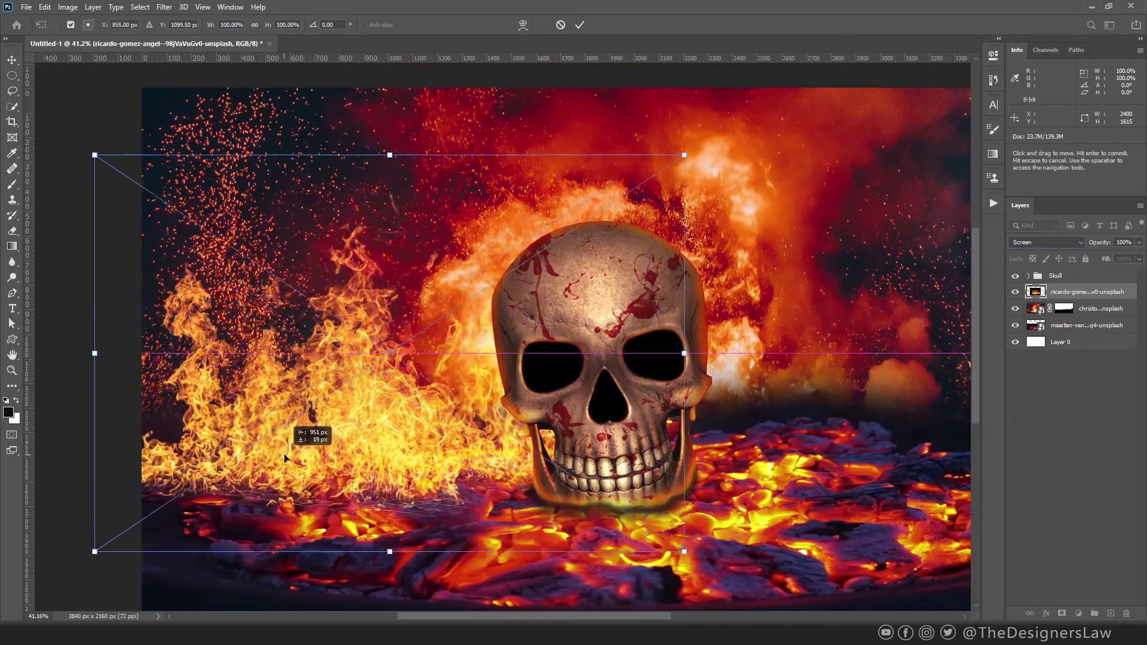
Warp the flame image by its corners and right side so the flames widen and spread behind the skull.
{"action": "right_click", "coordinate": [281, 393]}
{"action": "left_click", "coordinate": [307, 436]}
{"action": "left_click_drag", "start_coordinate": [98, 554], "coordinate": [136, 596]}
{"action": "left_click_drag", "start_coordinate": [96, 156], "coordinate": [77, 244]}
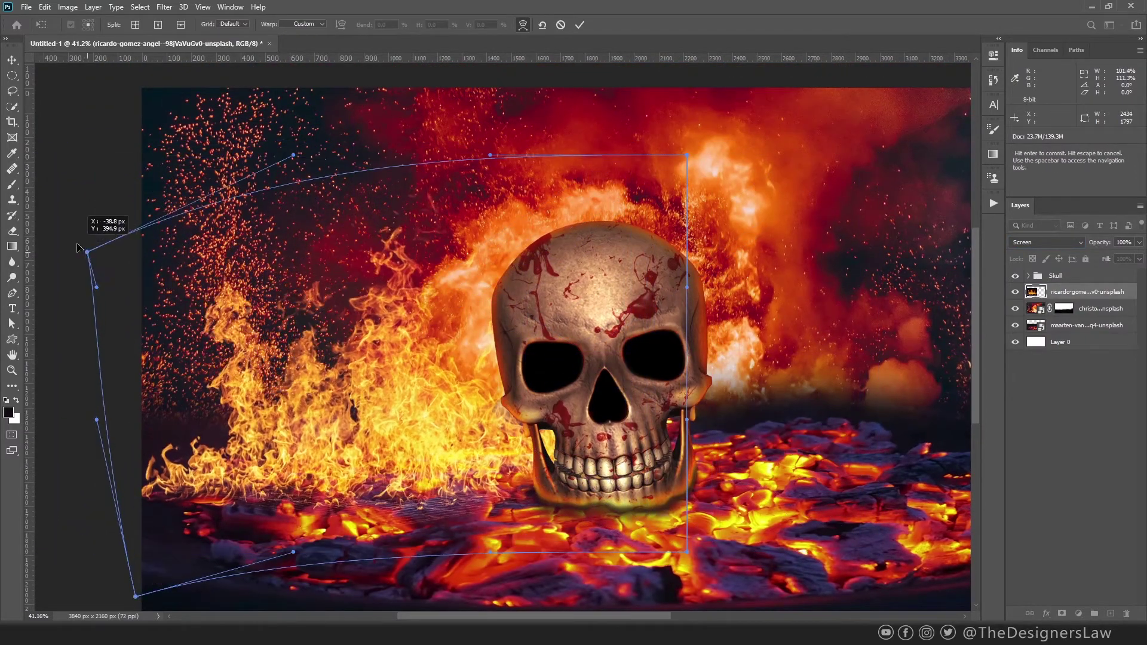
{"action": "left_click_drag", "start_coordinate": [687, 156], "coordinate": [754, 171]}
{"action": "left_click_drag", "start_coordinate": [687, 551], "coordinate": [791, 575]}
{"action": "left_click_drag", "start_coordinate": [708, 406], "coordinate": [825, 412]}
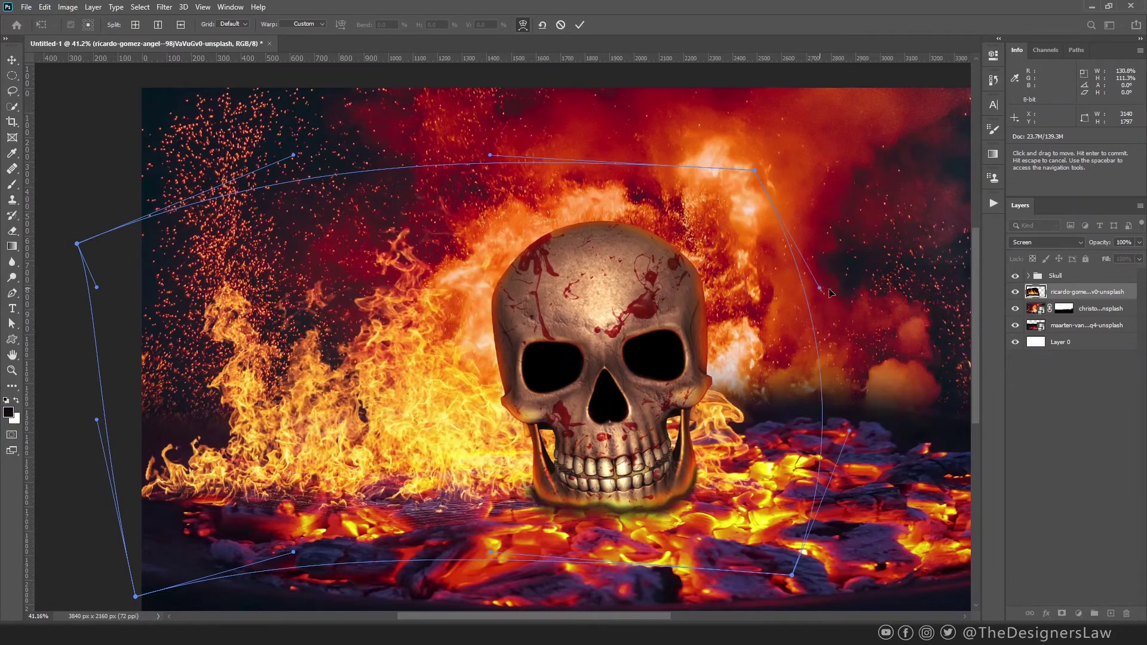
{"action": "left_click_drag", "start_coordinate": [553, 269], "coordinate": [520, 242]}
Flip the second placed flame image horizontally and move it to the area right of the skull.
{"action": "right_click", "coordinate": [661, 354]}
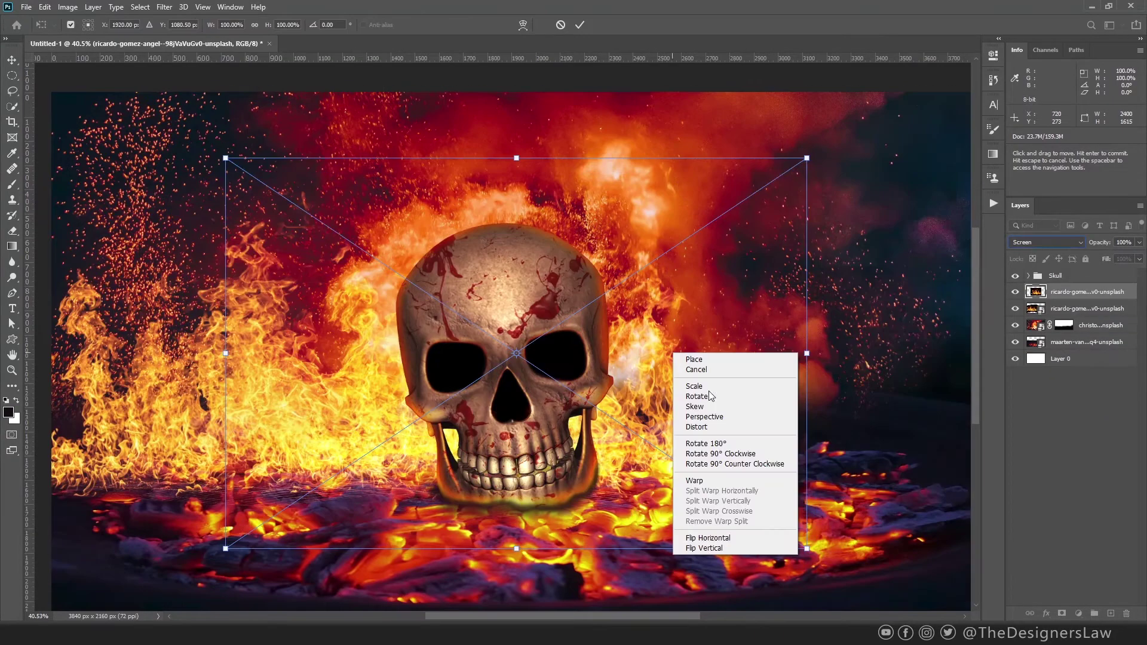
{"action": "left_click", "coordinate": [713, 530]}
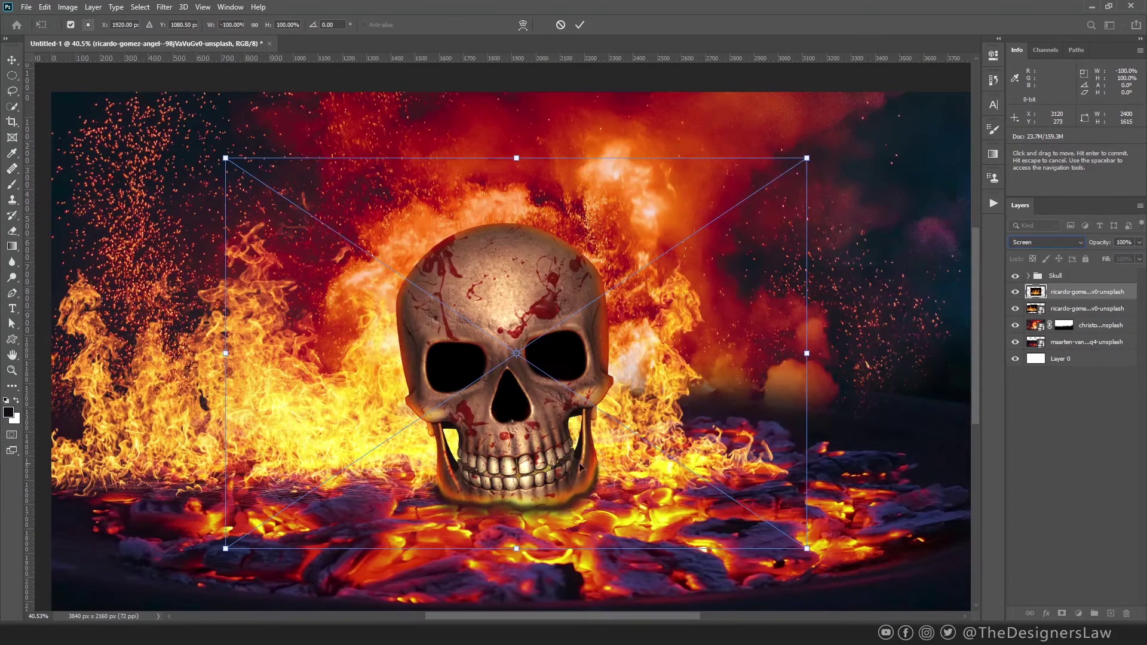
{"action": "left_click_drag", "start_coordinate": [406, 424], "coordinate": [645, 421]}
Warp the second flame image, pulling its upper left corner outward and its top edge upward to reshape the flames.
{"action": "right_click", "coordinate": [638, 227]}
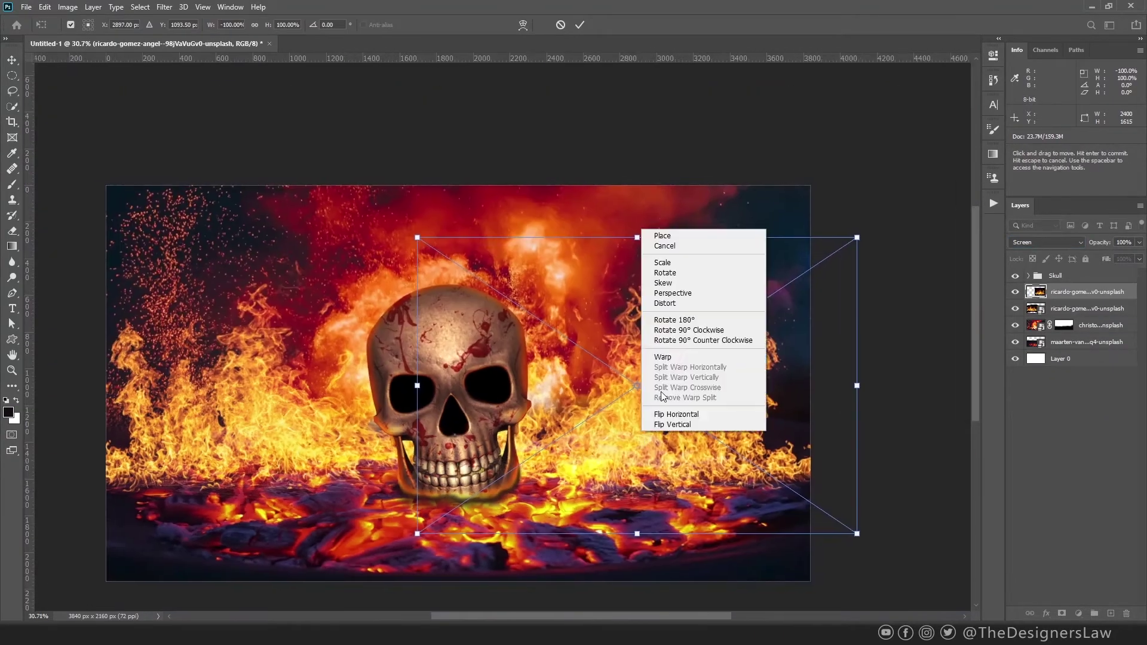
{"action": "left_click", "coordinate": [657, 311]}
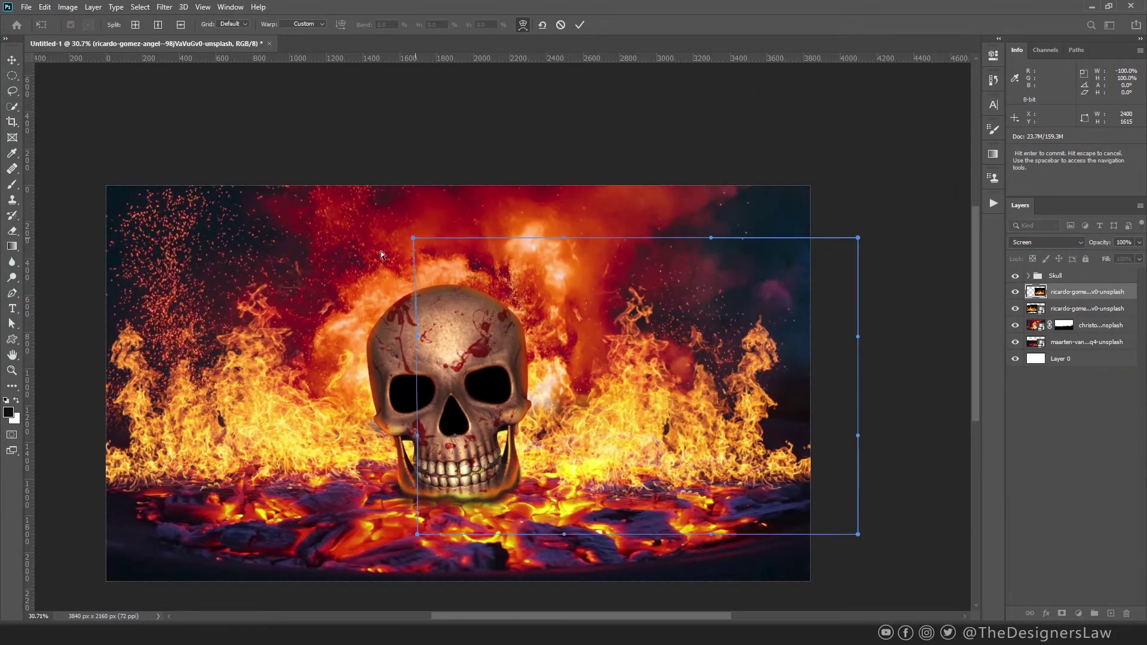
{"action": "left_click_drag", "start_coordinate": [417, 238], "coordinate": [365, 258]}
{"action": "left_click_drag", "start_coordinate": [563, 238], "coordinate": [565, 202]}
{"action": "left_click_drag", "start_coordinate": [710, 238], "coordinate": [719, 197]}
{"action": "left_click_drag", "start_coordinate": [857, 435], "coordinate": [863, 435]}
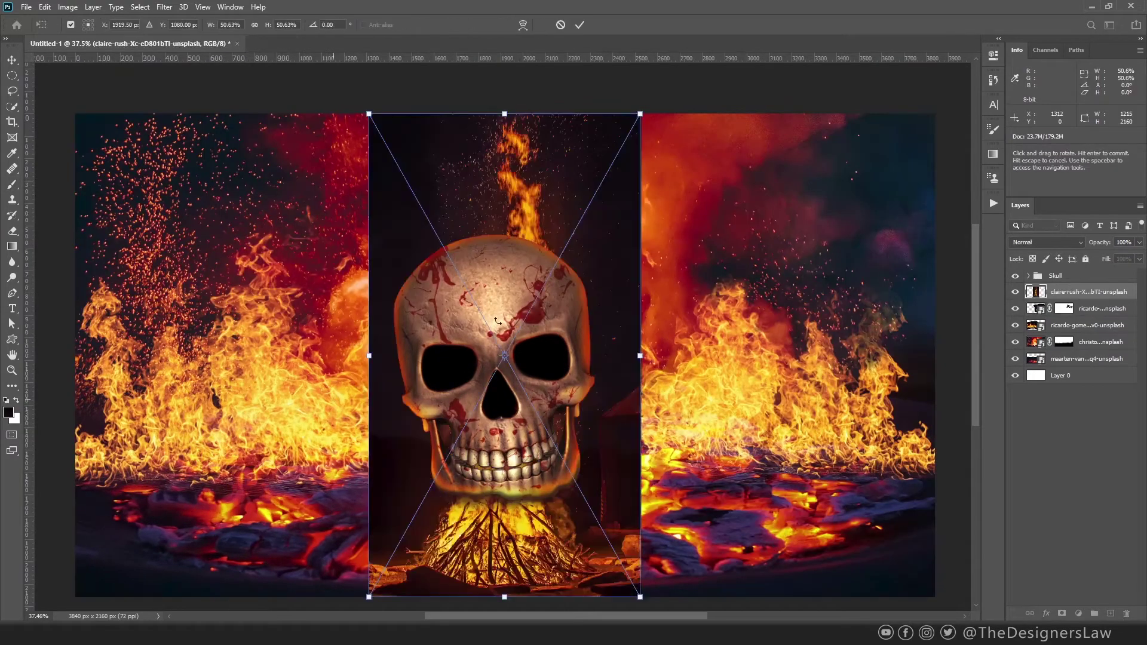
Set the placed campfire image to Screen blending and position its tall flame among the flames right of the skull.
{"action": "left_click", "coordinate": [1045, 242]}
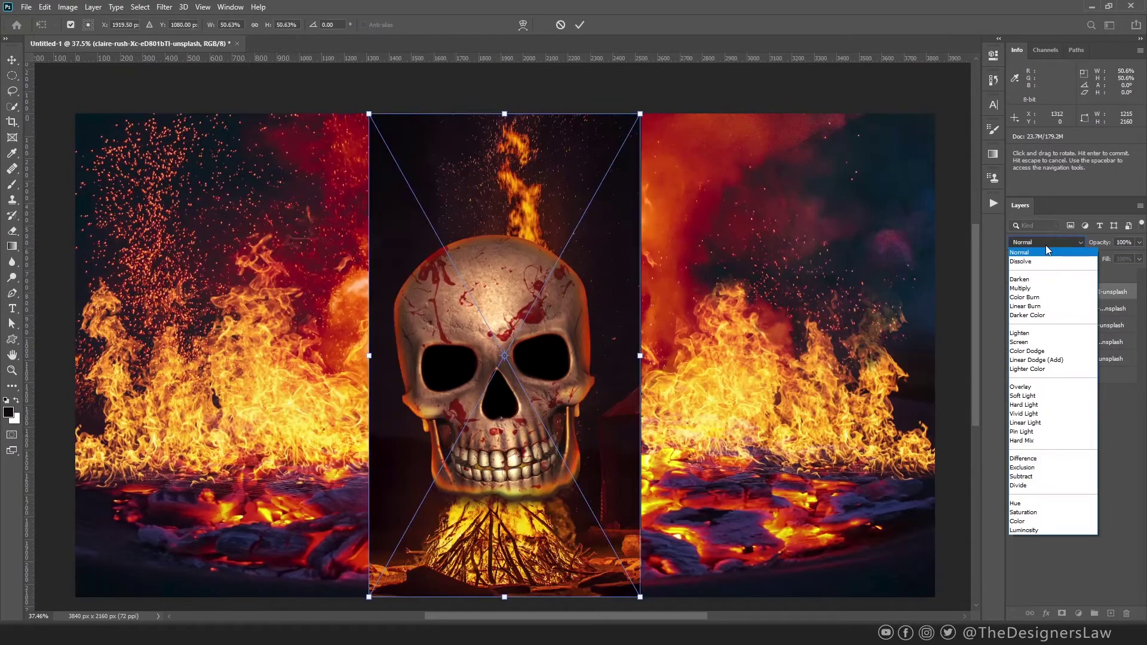
{"action": "left_click", "coordinate": [1040, 346]}
{"action": "left_click_drag", "start_coordinate": [527, 505], "coordinate": [887, 484]}
{"action": "key", "text": "ctrl+minus"}
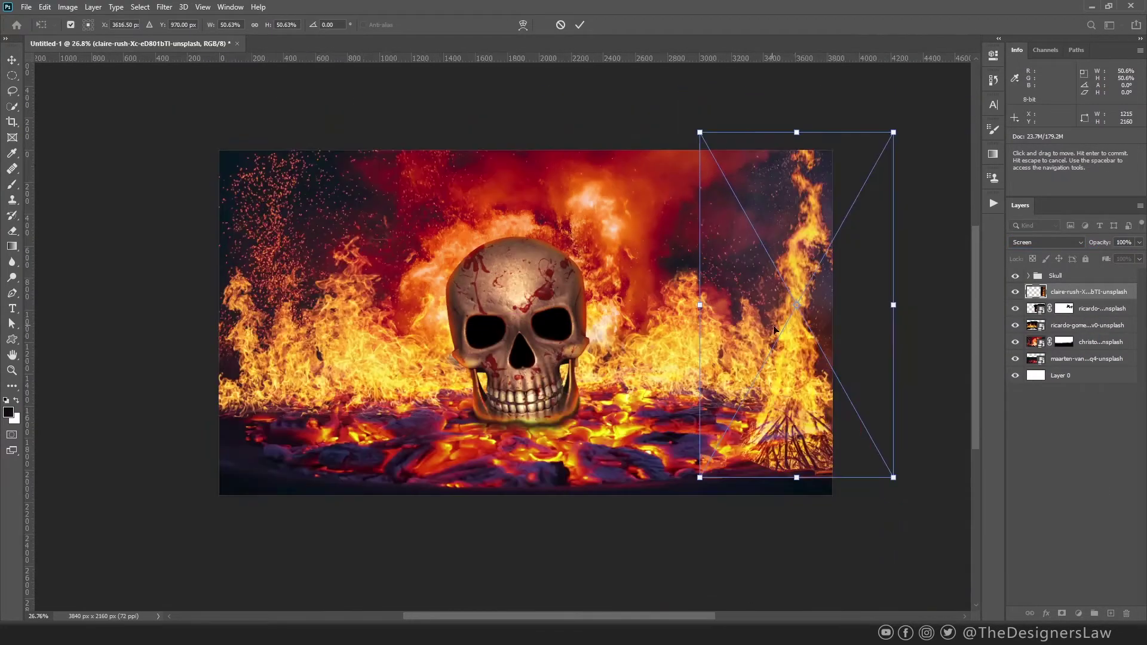
{"action": "left_click_drag", "start_coordinate": [794, 466], "coordinate": [682, 364]}
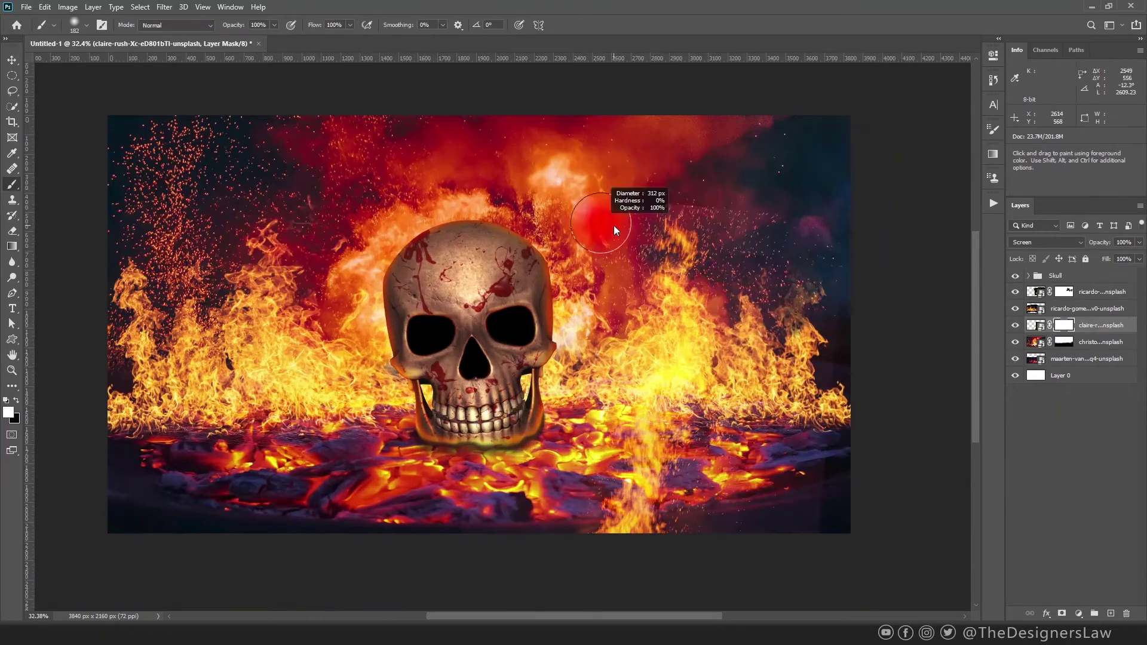
Paint black on the campfire layer's mask with a large soft brush to hide the parts spilling over the embers.
{"action": "key", "text": "x"}
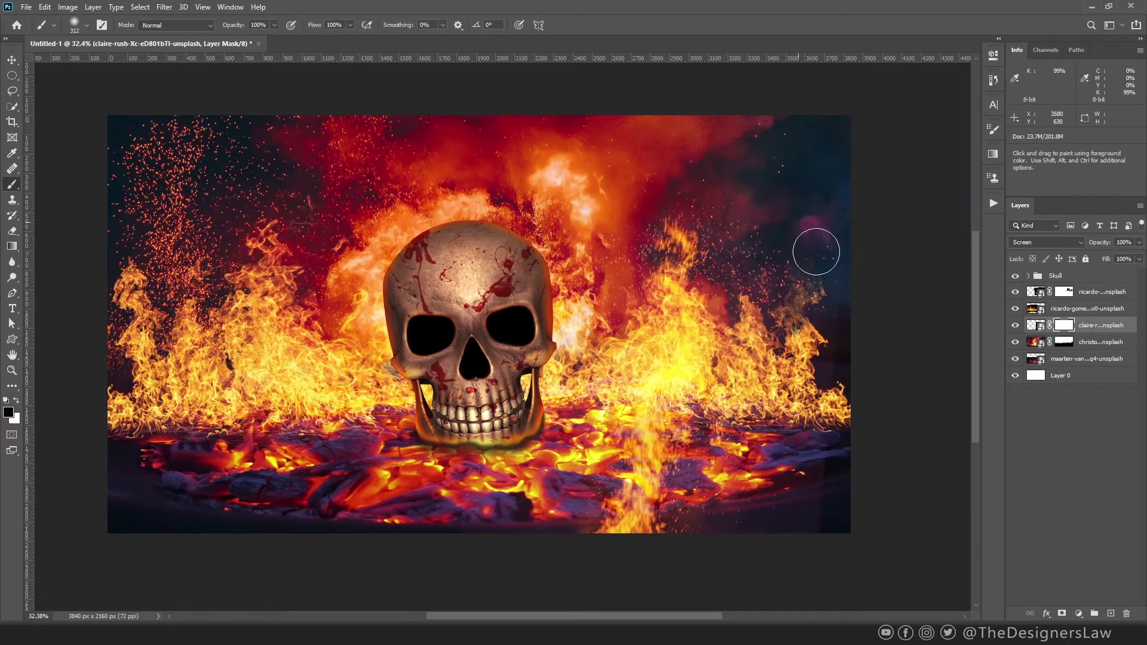
{"action": "left_click_drag", "start_coordinate": [669, 520], "coordinate": [650, 436]}
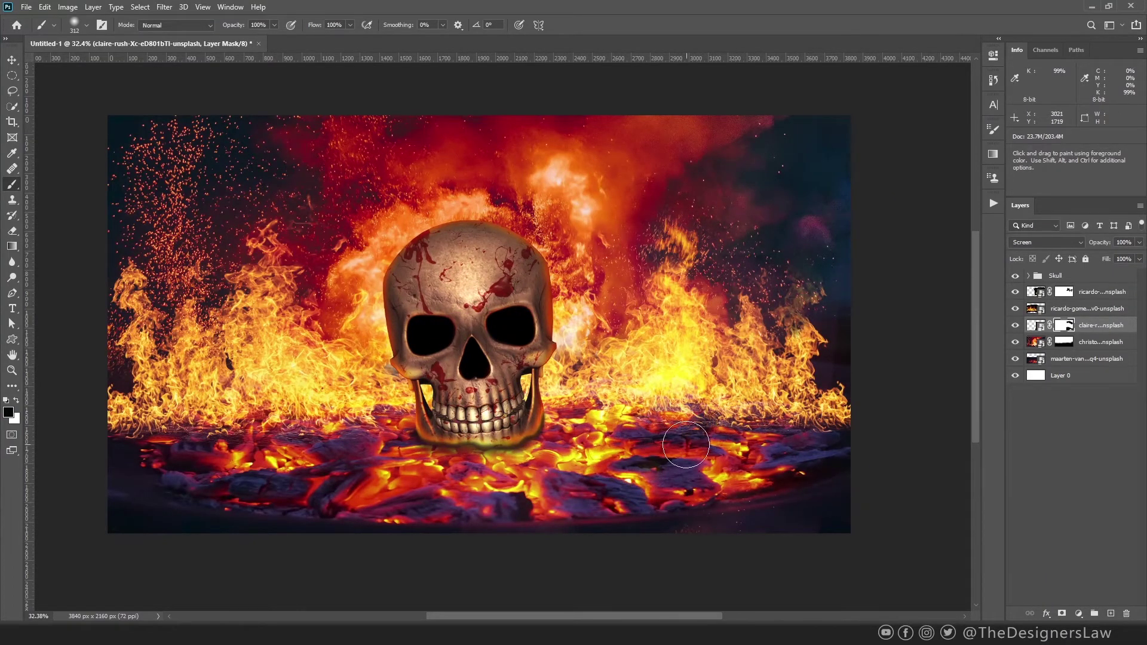
{"action": "scroll", "coordinate": [674, 427], "scroll_direction": "up", "scroll_amount": 2}
{"action": "left_click", "coordinate": [1050, 313]}
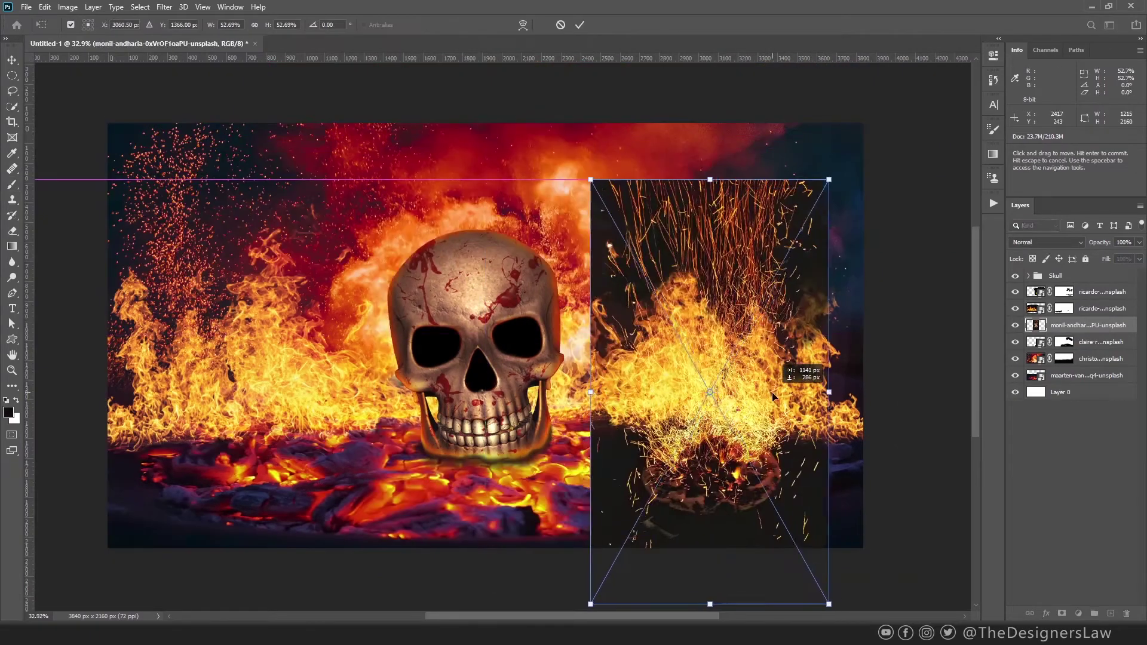
Set the placed sparks campfire image to Screen blending, enlarge it to about 65%, and position it over the flames right of the skull.
{"action": "left_click", "coordinate": [1045, 242]}
{"action": "left_click", "coordinate": [1031, 342]}
{"action": "left_click_drag", "start_coordinate": [591, 179], "coordinate": [577, 156]}
{"action": "left_click_drag", "start_coordinate": [720, 290], "coordinate": [528, 329]}
{"action": "left_click_drag", "start_coordinate": [602, 329], "coordinate": [649, 328]}
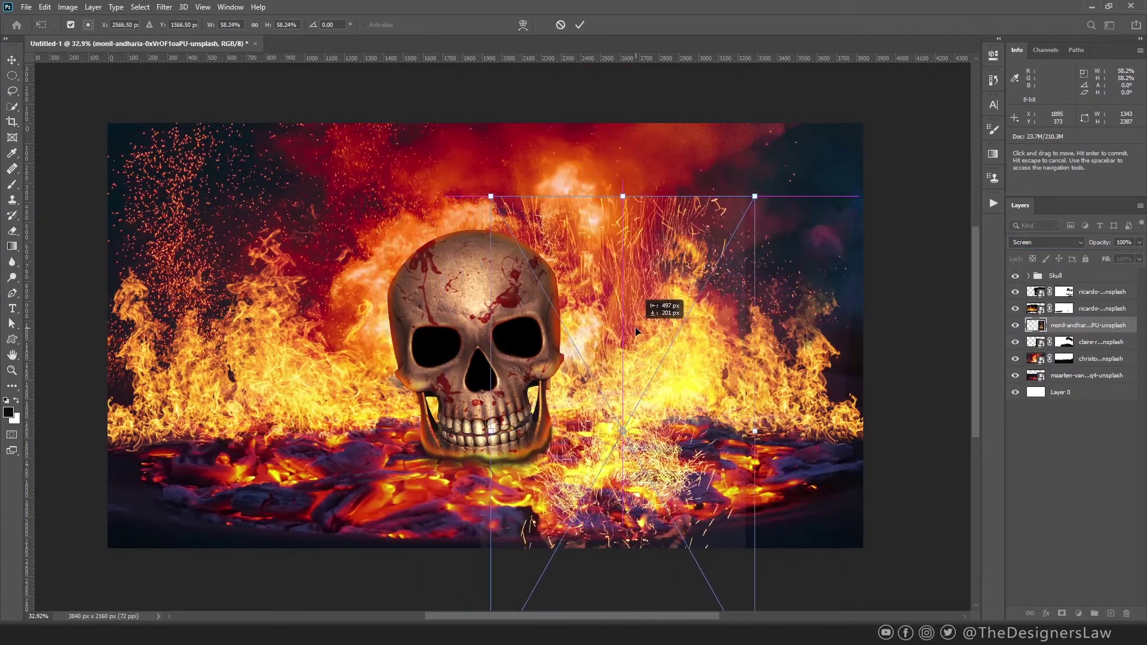
{"action": "left_click_drag", "start_coordinate": [489, 196], "coordinate": [476, 170]}
{"action": "left_click_drag", "start_coordinate": [608, 303], "coordinate": [721, 363]}
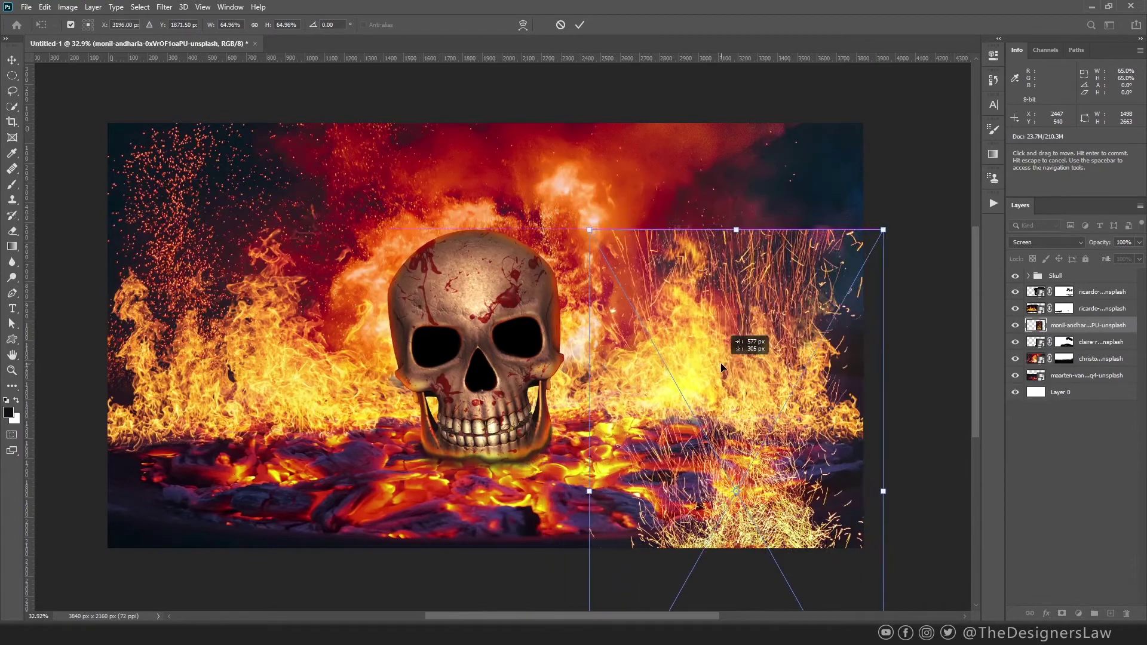
{"action": "left_click", "coordinate": [579, 25]}
{"action": "left_click_drag", "start_coordinate": [754, 492], "coordinate": [766, 445]}
Apply a Levels adjustment to the sparks campfire layer with the shadow input raised to about 48.
{"action": "left_click", "coordinate": [67, 6]}
{"action": "mouse_move", "coordinate": [83, 36]}
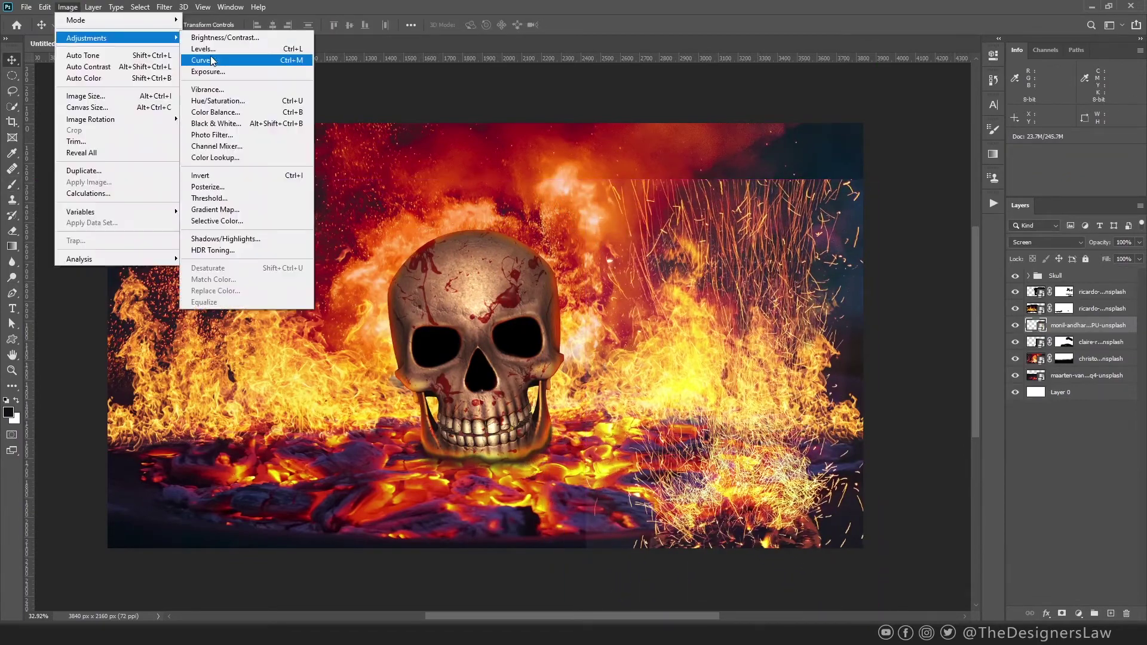
{"action": "left_click", "coordinate": [206, 48]}
{"action": "left_click_drag", "start_coordinate": [171, 328], "coordinate": [197, 329]}
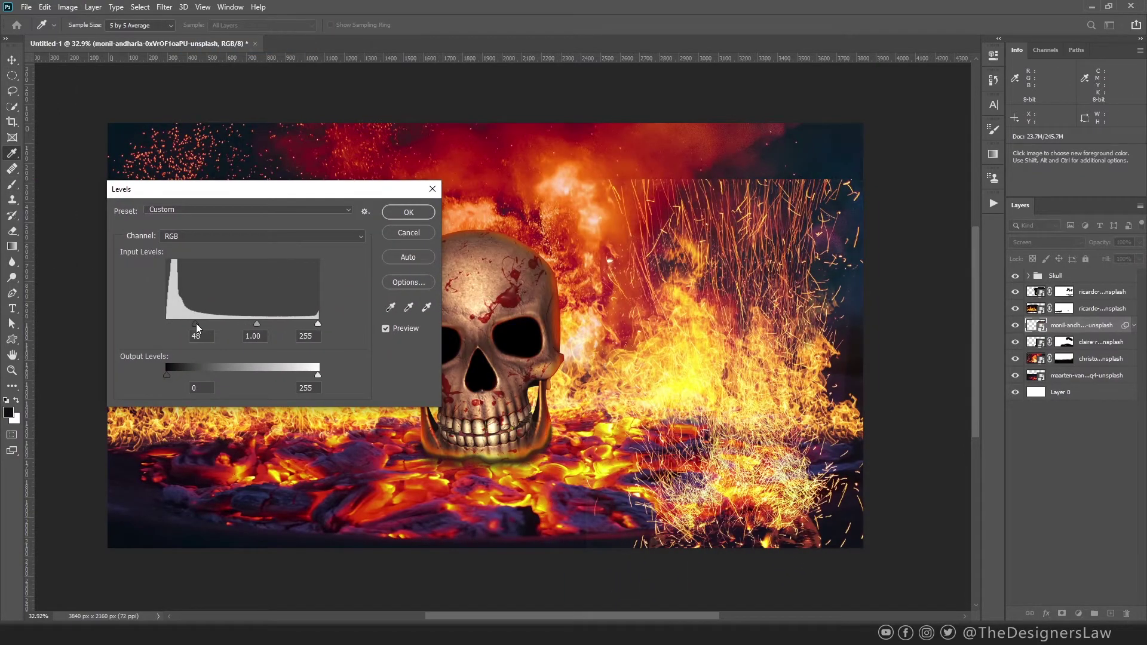
{"action": "left_click", "coordinate": [408, 212]}
Add a mask to the sparks campfire layer and paint black with an enlarged brush over its hard upper edge.
{"action": "left_click", "coordinate": [1061, 613]}
{"action": "key", "text": "b"}
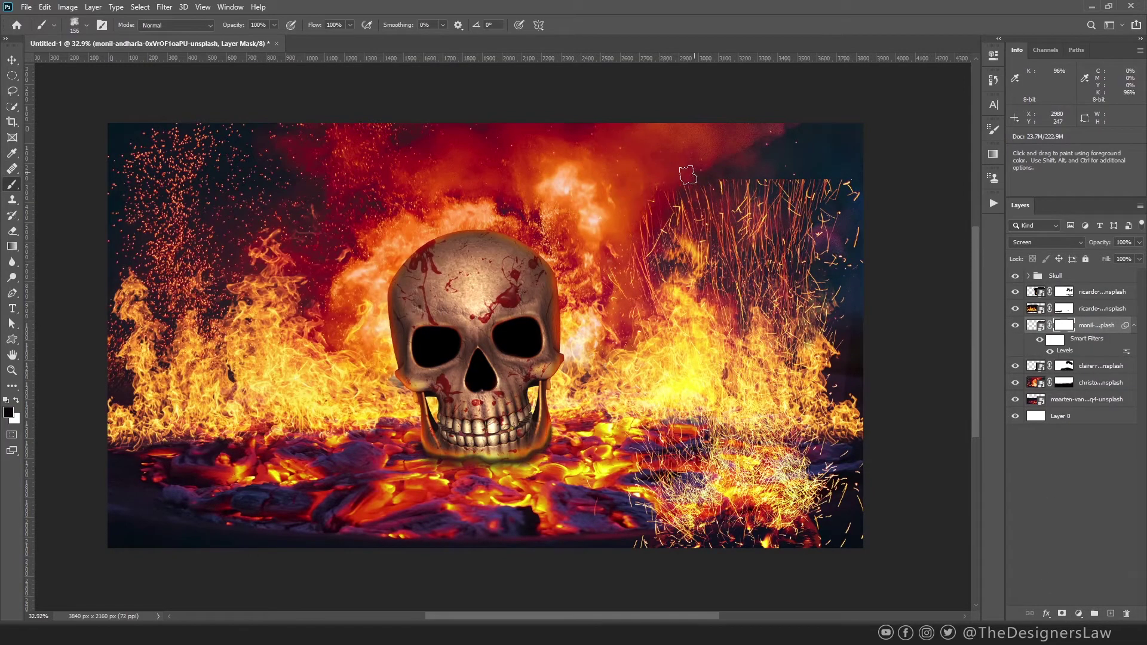
{"action": "key", "text": "bracketright"}
{"action": "key", "text": "bracketright"}
{"action": "key", "text": "bracketright"}
{"action": "key", "text": "bracketright"}
{"action": "key", "text": "bracketright"}
{"action": "mouse_move", "coordinate": [821, 195]}
{"action": "left_mouse_down"}
{"action": "mouse_move", "coordinate": [860, 223]}
{"action": "mouse_move", "coordinate": [776, 141]}
{"action": "mouse_move", "coordinate": [725, 184]}
{"action": "left_mouse_up"}
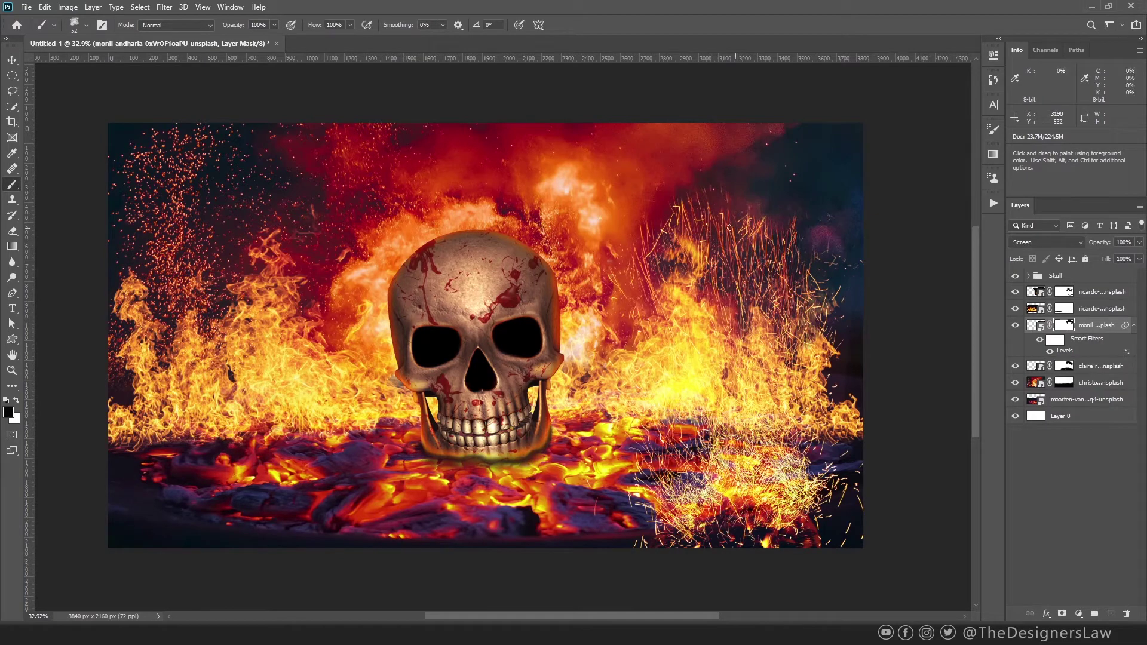
Enlarge the newly placed bonfire image to about 72%, flip it horizontally, set it to Screen blending, and move it right of the skull.
{"action": "left_click", "coordinate": [11, 60]}
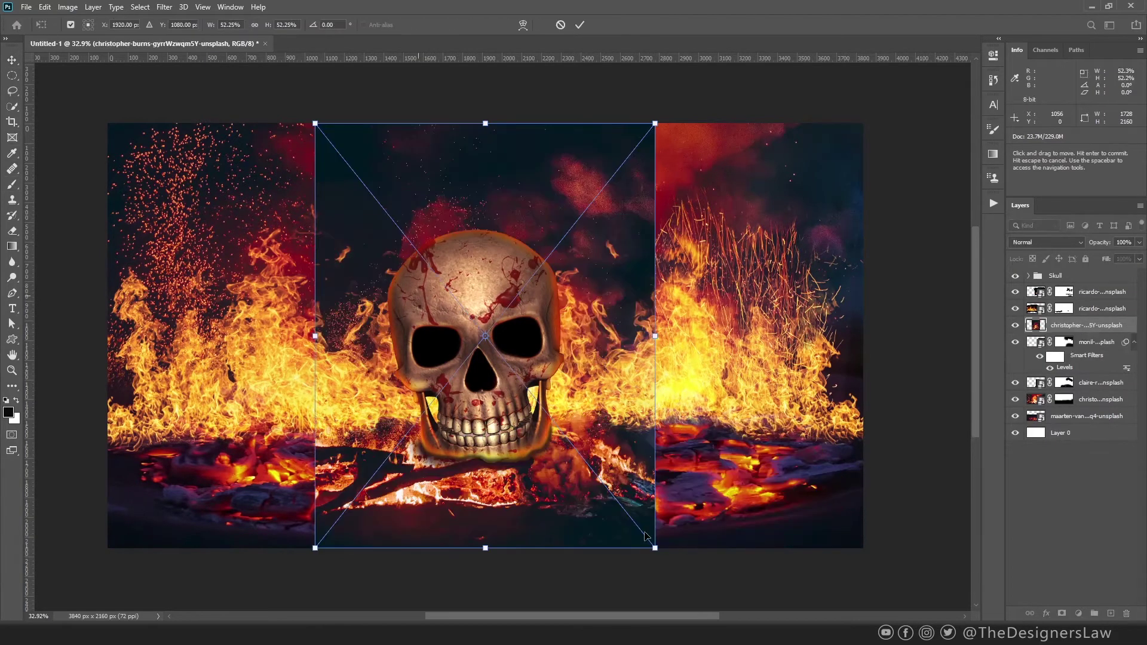
{"action": "left_click_drag", "start_coordinate": [655, 548], "coordinate": [763, 599]}
{"action": "right_click", "coordinate": [621, 358]}
{"action": "left_click", "coordinate": [657, 542]}
{"action": "left_click_drag", "start_coordinate": [615, 418], "coordinate": [689, 335]}
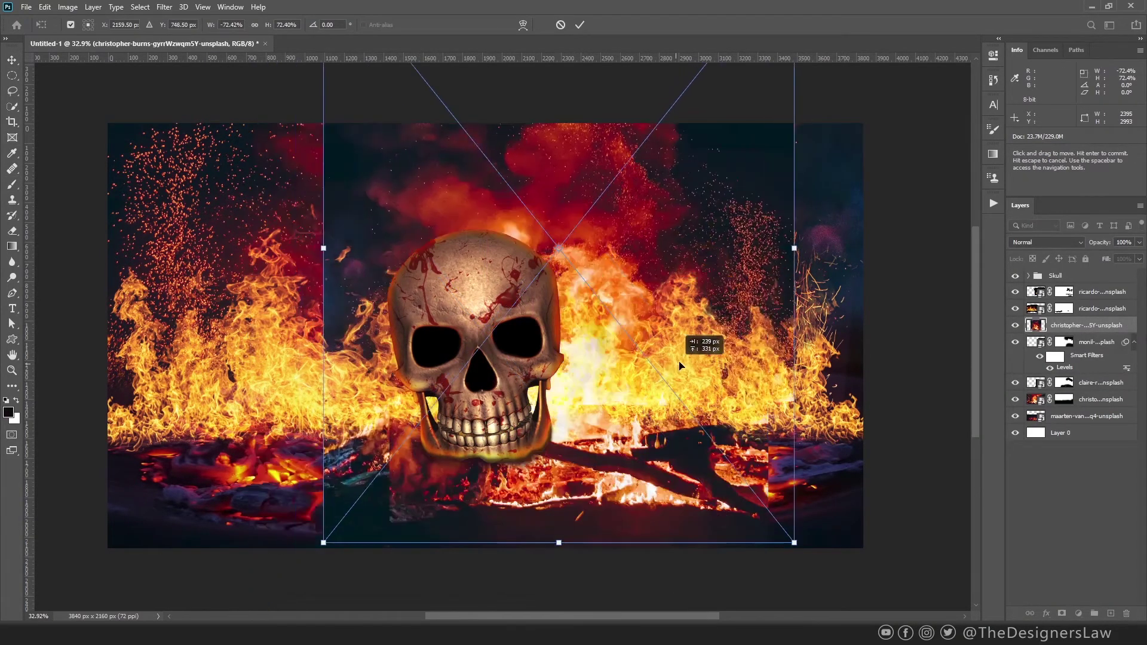
{"action": "left_click", "coordinate": [1046, 242]}
{"action": "left_click", "coordinate": [1028, 342]}
{"action": "left_click_drag", "start_coordinate": [746, 370], "coordinate": [809, 362]}
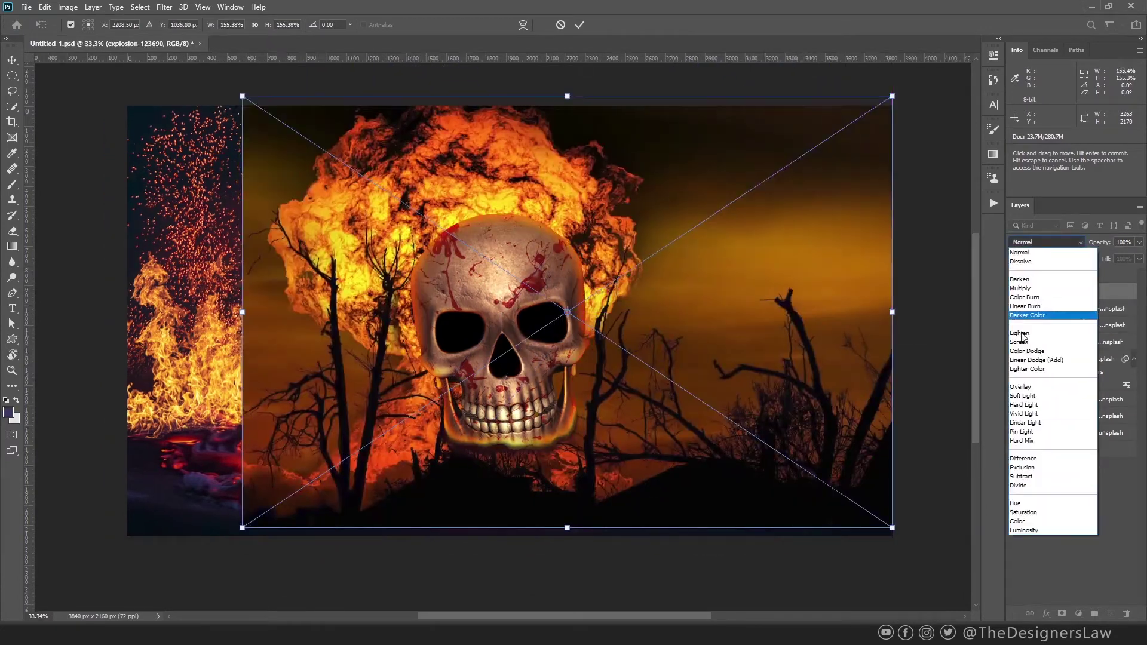
Set the placed explosion image to Screen blending, enlarge it slightly, and position its fireball behind the skull.
{"action": "left_click", "coordinate": [1029, 342]}
{"action": "left_click_drag", "start_coordinate": [481, 420], "coordinate": [528, 412]}
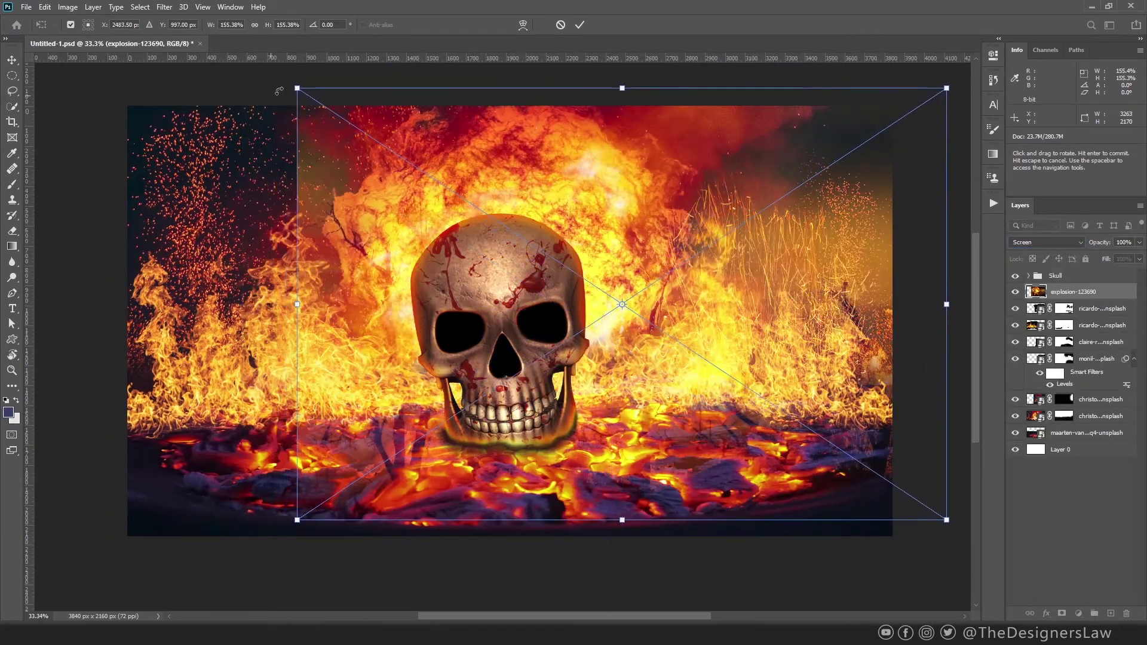
{"action": "left_click_drag", "start_coordinate": [297, 87], "coordinate": [269, 69]}
{"action": "left_click_drag", "start_coordinate": [378, 261], "coordinate": [395, 269]}
{"action": "left_click", "coordinate": [579, 25]}
Add a mask to the explosion layer and paint black to hide its edges and the parts over the embers.
{"action": "key", "text": "b"}
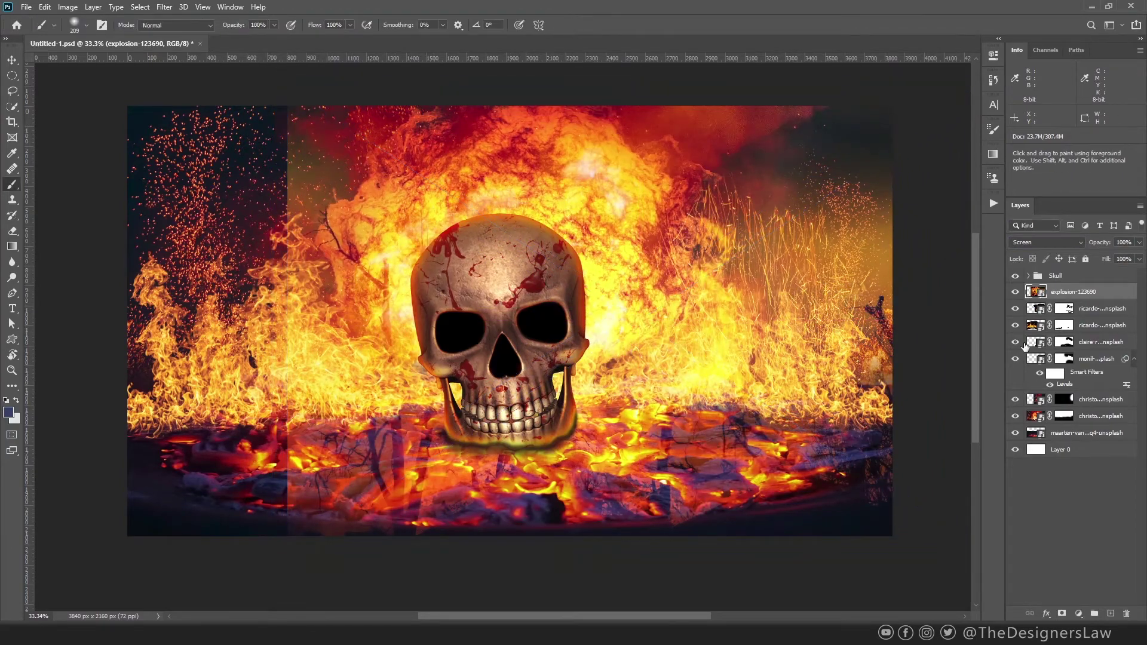
{"action": "left_click", "coordinate": [1061, 612]}
{"action": "left_click_drag", "start_coordinate": [692, 437], "coordinate": [733, 437]}
{"action": "mouse_move", "coordinate": [738, 488]}
{"action": "left_mouse_down"}
{"action": "mouse_move", "coordinate": [735, 91]}
{"action": "mouse_move", "coordinate": [522, 529]}
{"action": "mouse_move", "coordinate": [228, 274]}
{"action": "mouse_move", "coordinate": [281, 179]}
{"action": "left_mouse_up"}
Open Levels on the explosion layer's mask and raise the shadow input.
{"action": "left_click", "coordinate": [68, 7]}
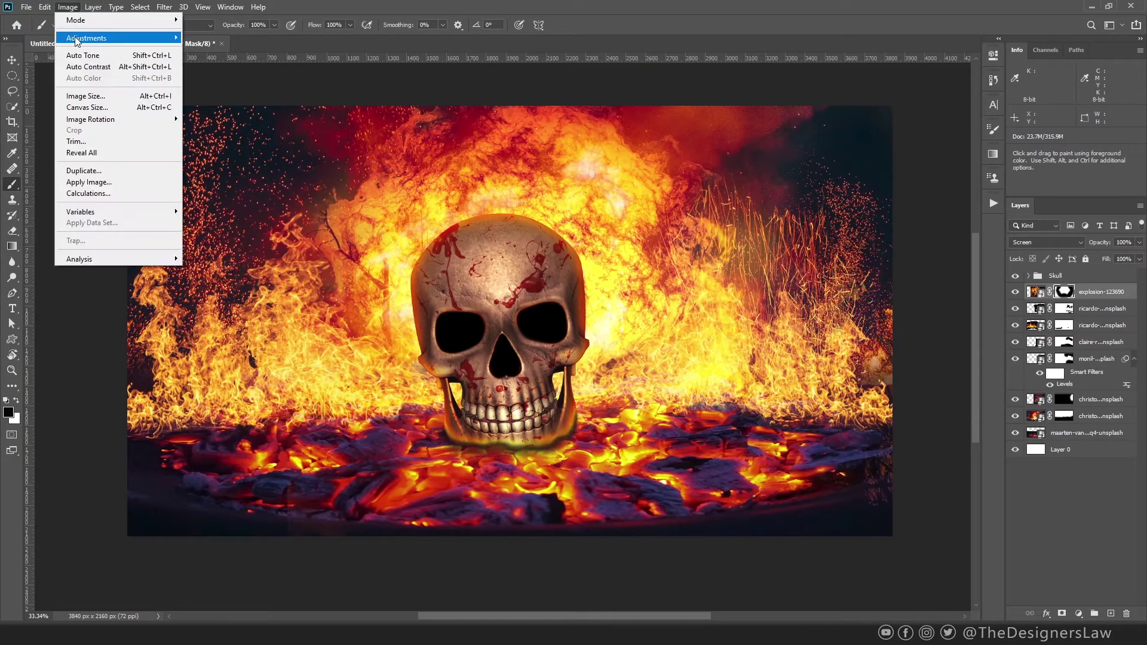
{"action": "mouse_move", "coordinate": [84, 35]}
{"action": "left_click", "coordinate": [209, 50]}
{"action": "left_click_drag", "start_coordinate": [669, 501], "coordinate": [707, 501]}
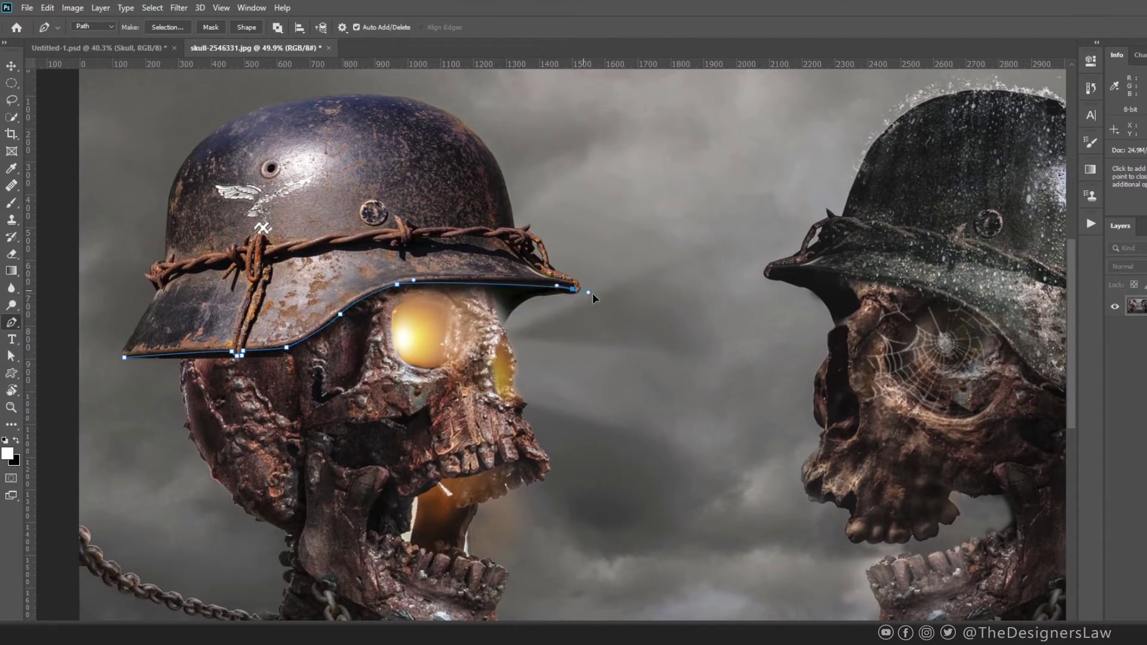
Outline the helmet nearest the skull with a freehand lasso selection.
{"action": "scroll", "coordinate": [562, 302], "scroll_direction": "up", "scroll_amount": 5}
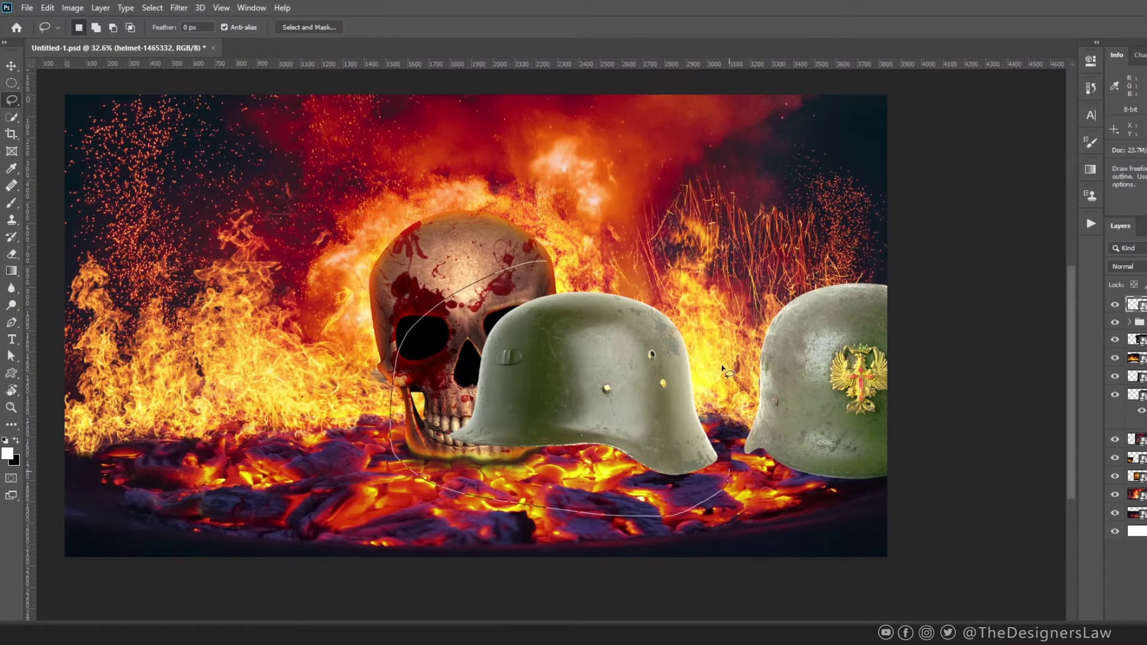
{"action": "left_click_drag", "start_coordinate": [724, 368], "coordinate": [699, 286]}
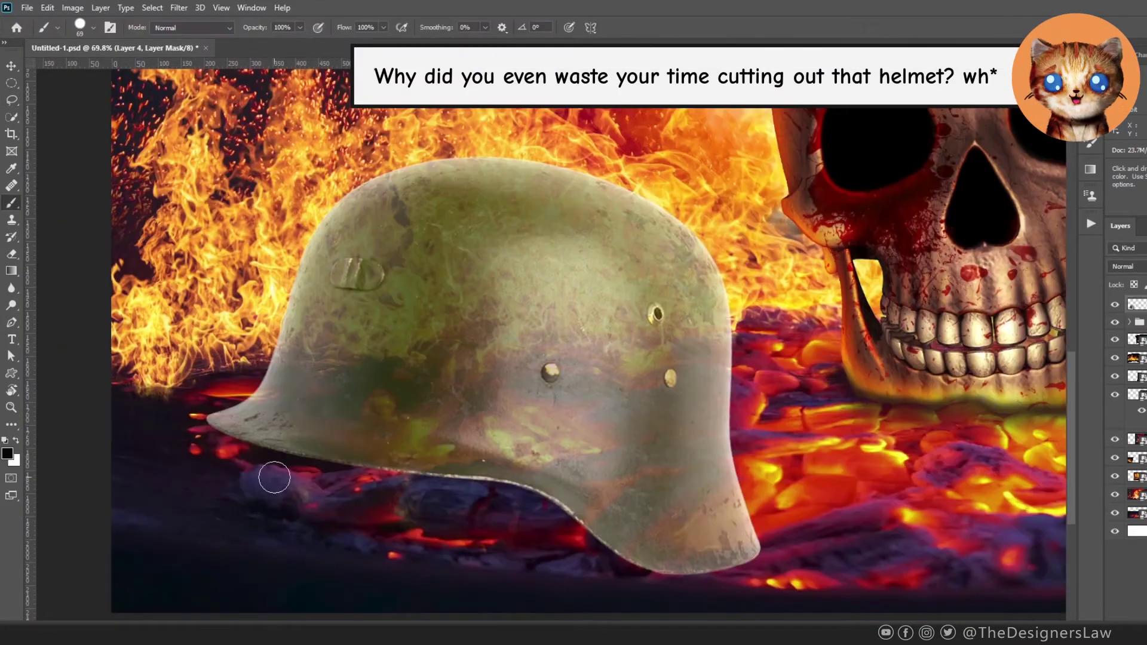
Paint black on the helmet layer's mask along the lower rim, reducing the brush size for finer masking.
{"action": "mouse_move", "coordinate": [329, 433]}
{"action": "left_mouse_down"}
{"action": "mouse_move", "coordinate": [367, 438]}
{"action": "mouse_move", "coordinate": [430, 417]}
{"action": "mouse_move", "coordinate": [515, 471]}
{"action": "mouse_move", "coordinate": [848, 460]}
{"action": "mouse_move", "coordinate": [472, 472]}
{"action": "mouse_move", "coordinate": [873, 590]}
{"action": "mouse_move", "coordinate": [621, 567]}
{"action": "mouse_move", "coordinate": [687, 583]}
{"action": "mouse_move", "coordinate": [274, 414]}
{"action": "left_mouse_up"}
{"action": "scroll", "coordinate": [461, 442], "scroll_direction": "up", "scroll_amount": 1}
{"action": "key", "text": "["}
{"action": "key", "text": "["}
{"action": "key", "text": "["}
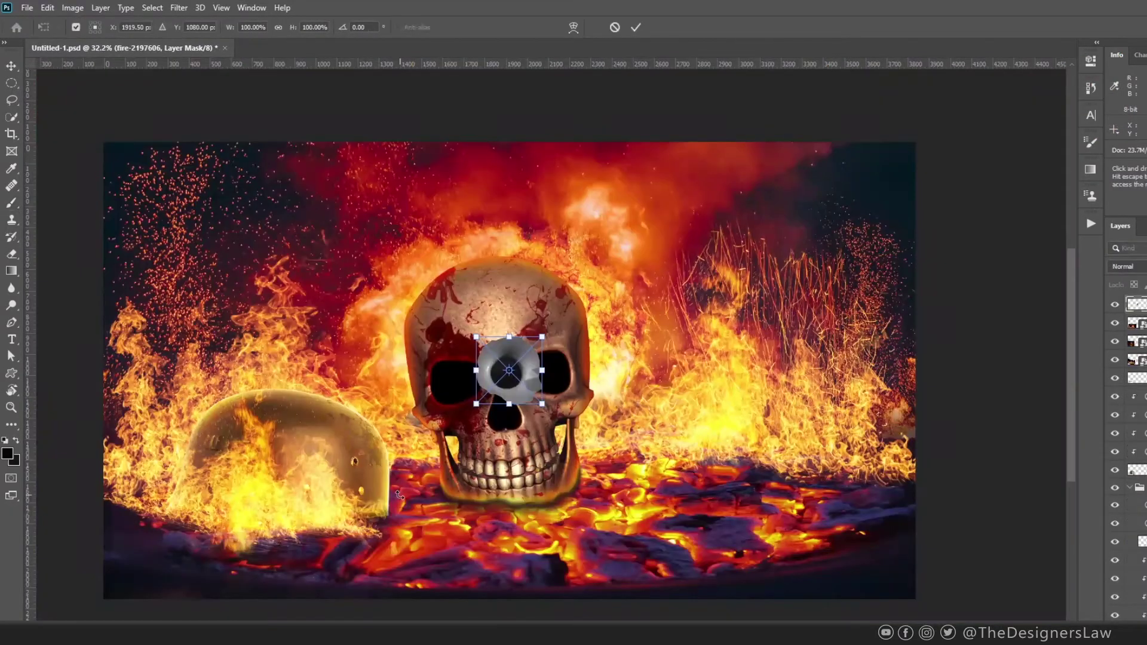
Move the bullet hole image from the skull's face onto the helmet.
{"action": "left_click_drag", "start_coordinate": [498, 395], "coordinate": [320, 434]}
{"action": "scroll", "coordinate": [372, 477], "scroll_direction": "up", "scroll_amount": 3}
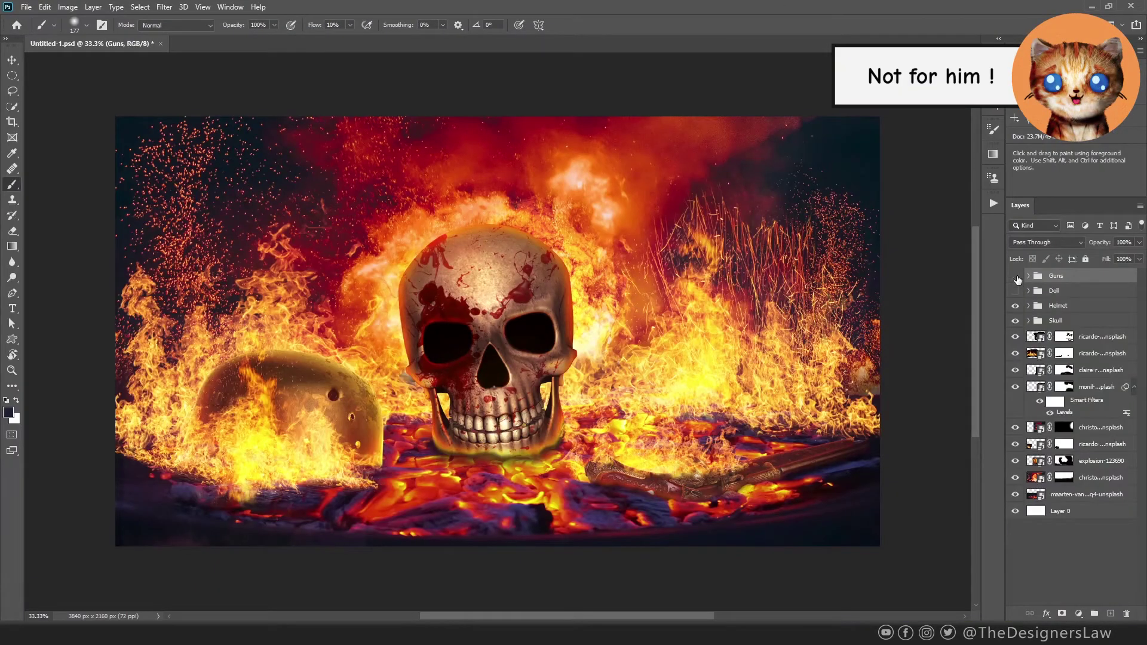
Compare the Doll group with the Guns group by toggling their visibility and inspecting the doll up close.
{"action": "left_click", "coordinate": [1017, 279]}
{"action": "left_click", "coordinate": [1015, 291]}
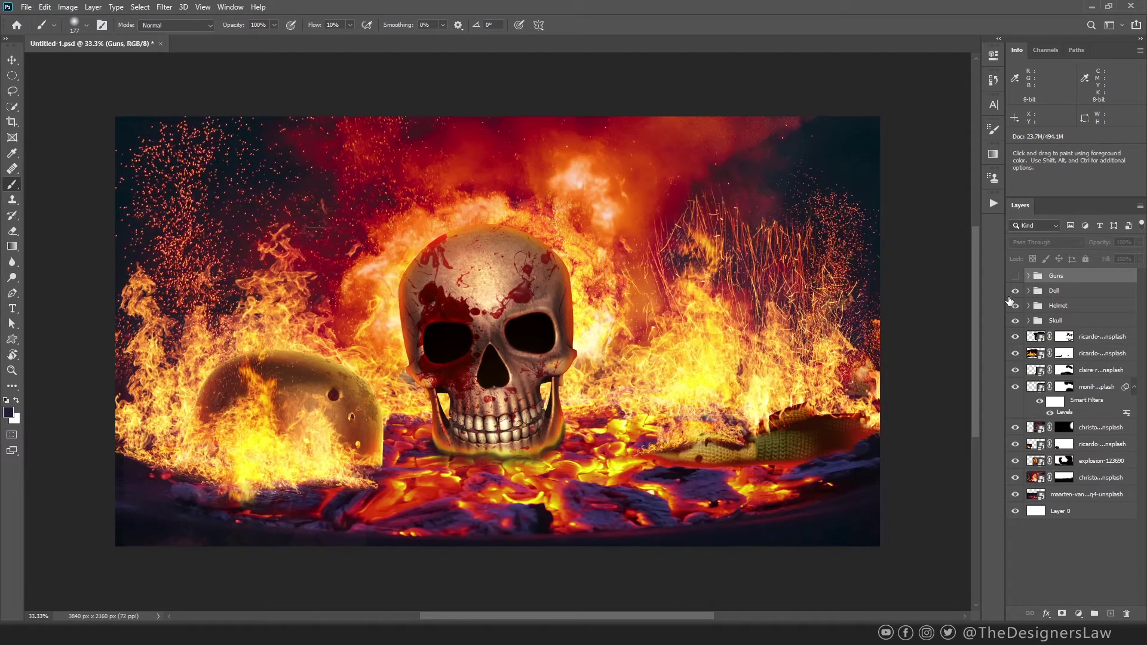
{"action": "scroll", "coordinate": [832, 453], "scroll_direction": "up", "scroll_amount": 6}
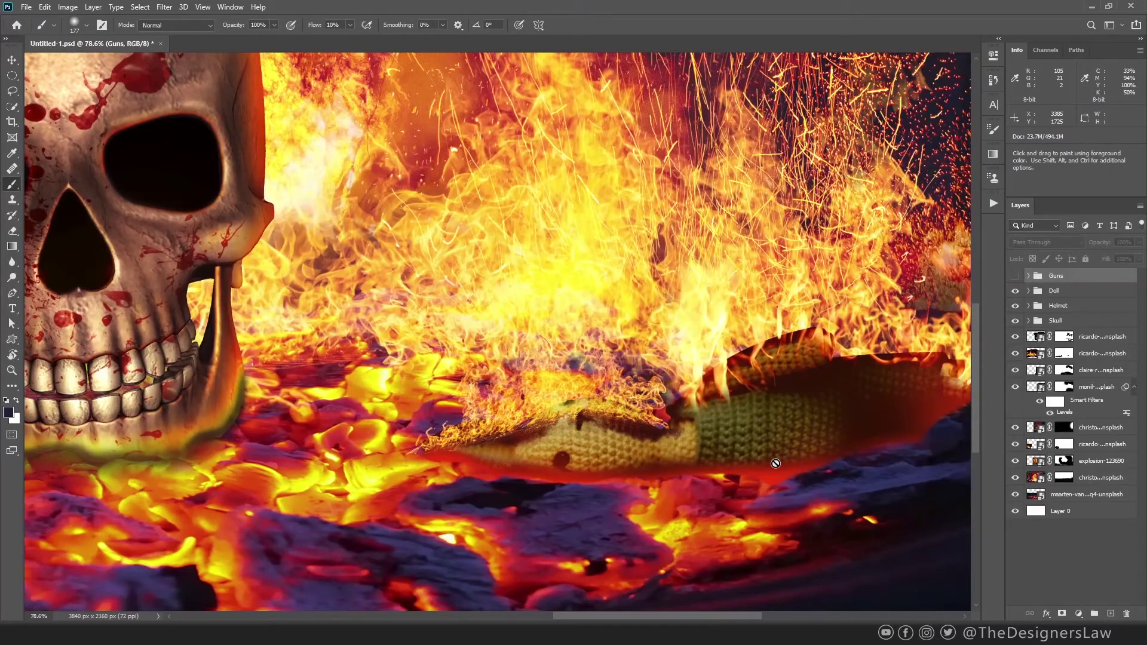
{"action": "key", "text": "ctrl+0"}
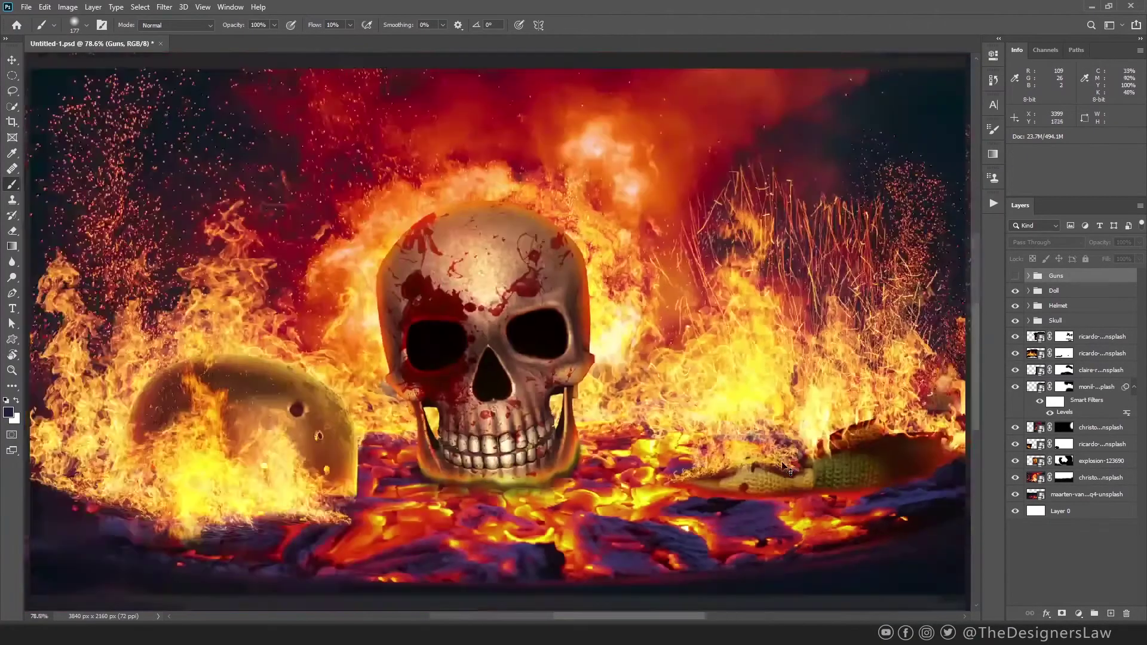
{"action": "left_click", "coordinate": [1015, 285]}
{"action": "left_click", "coordinate": [1014, 276]}
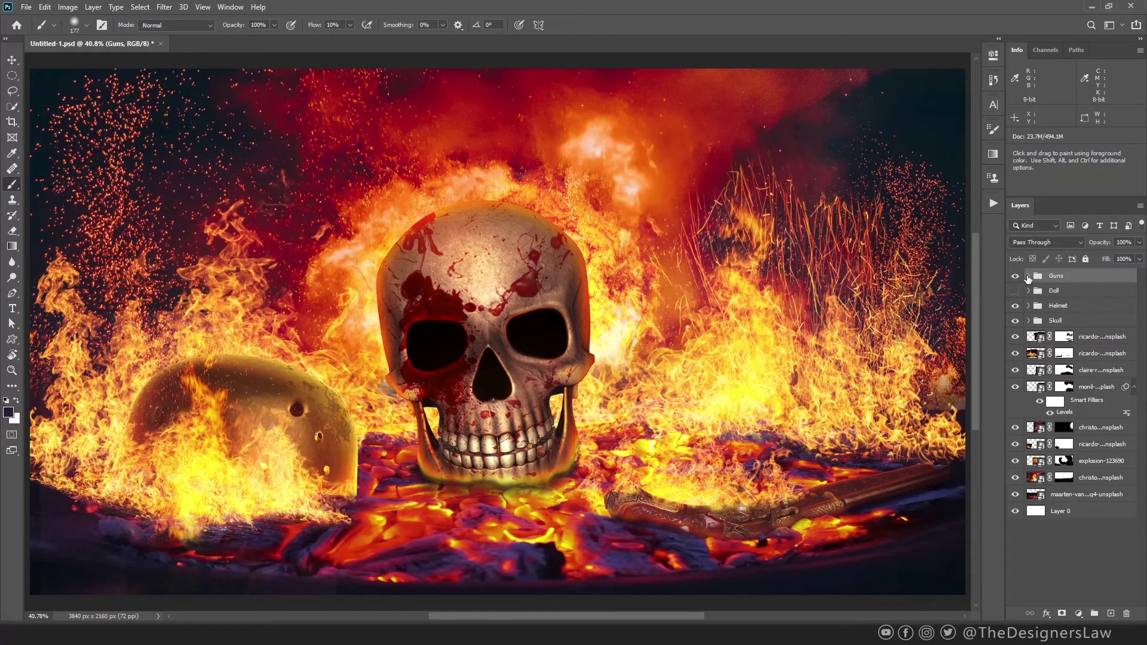
Expand the Guns group and toggle the visibility of layers inside it to inspect how the gun is built.
{"action": "left_click", "coordinate": [1027, 276]}
{"action": "left_click", "coordinate": [1015, 307]}
{"action": "left_click", "coordinate": [1015, 323]}
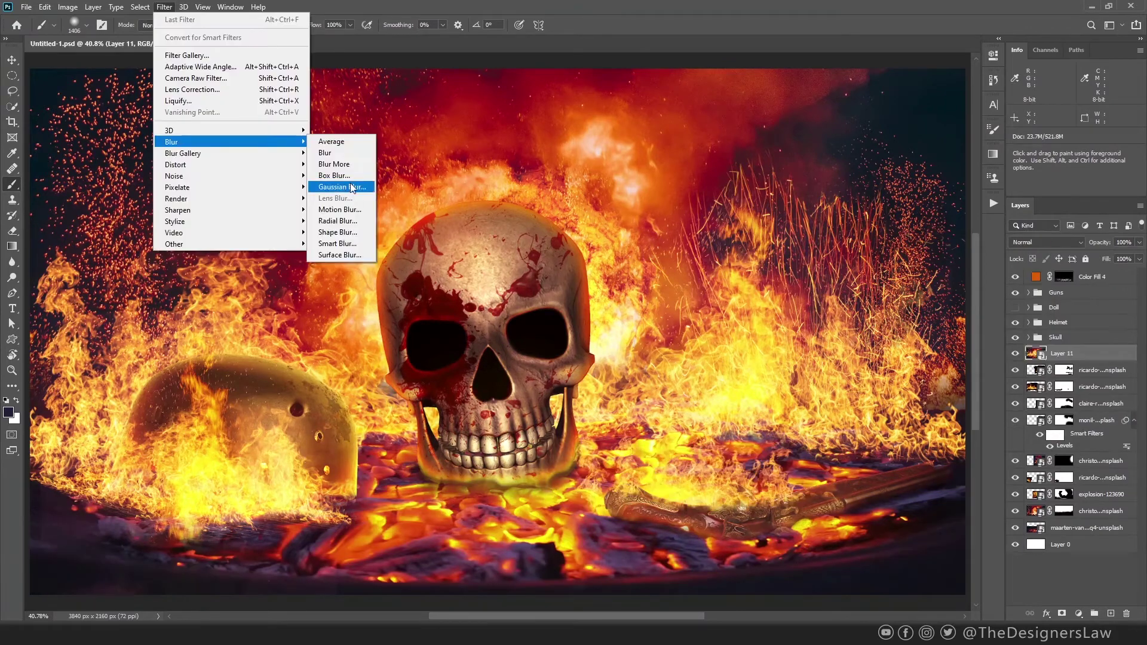
Open the Tilt-Shift blur for the merged background layer below the Skull group.
{"action": "mouse_move", "coordinate": [237, 157]}
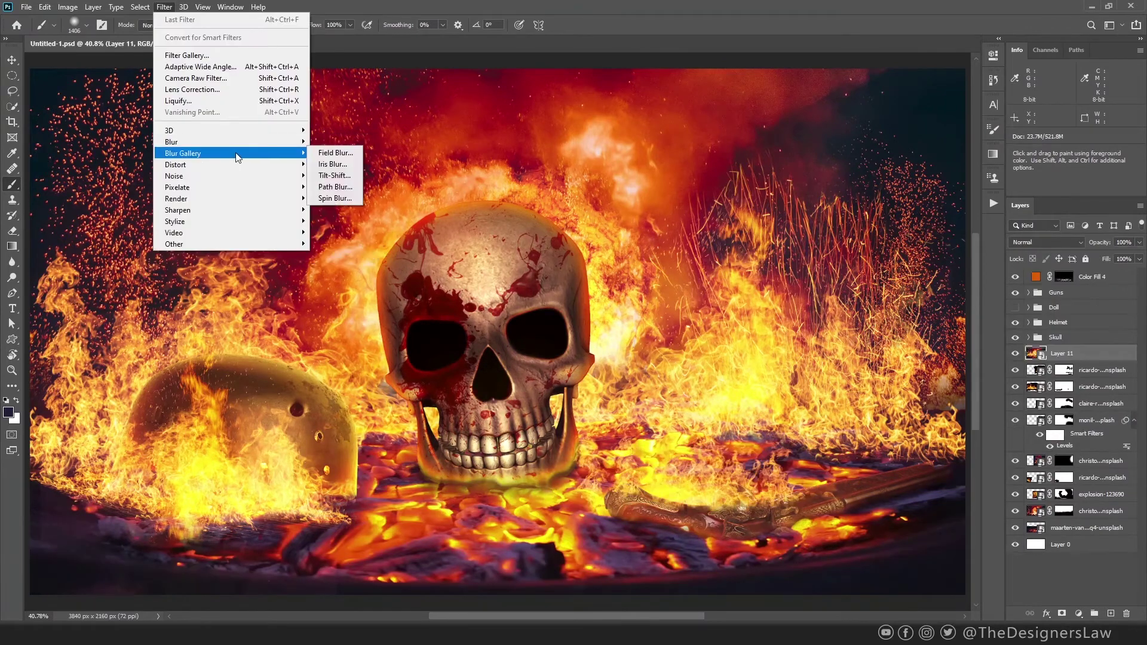
{"action": "left_click", "coordinate": [346, 179]}
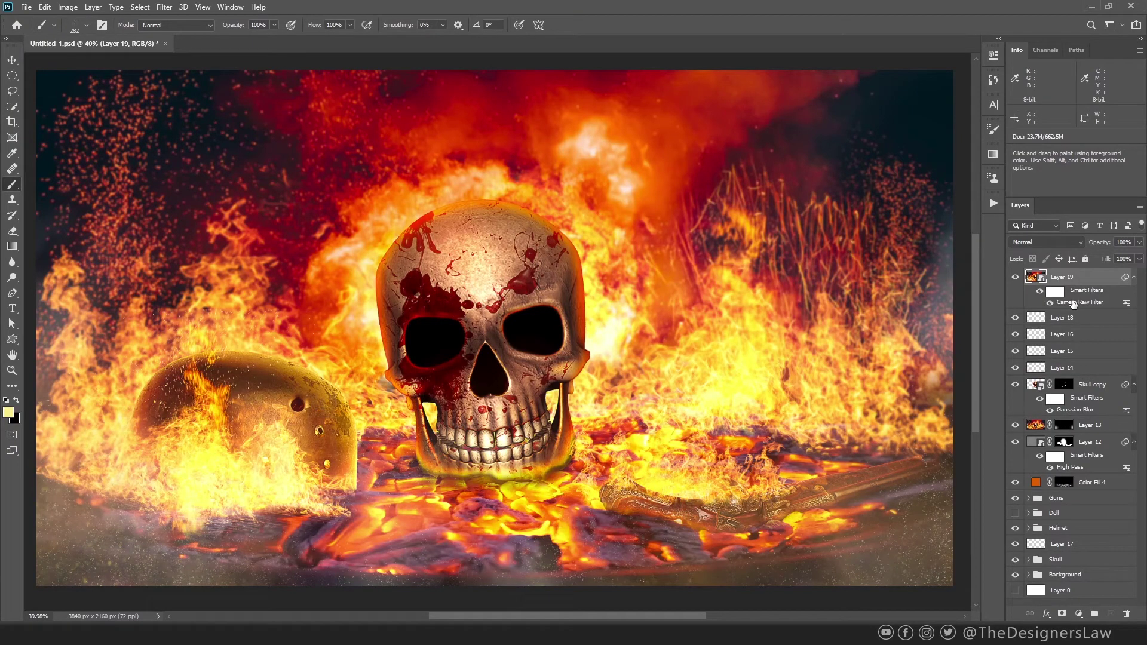
Stamp all visible layers into a new top layer, apply a Gaussian Blur with radius 2.6, and set it to Screen blending.
{"action": "key", "text": "ctrl+shift+alt+e"}
{"action": "left_click", "coordinate": [164, 6]}
{"action": "mouse_move", "coordinate": [205, 141]}
{"action": "left_click", "coordinate": [332, 192]}
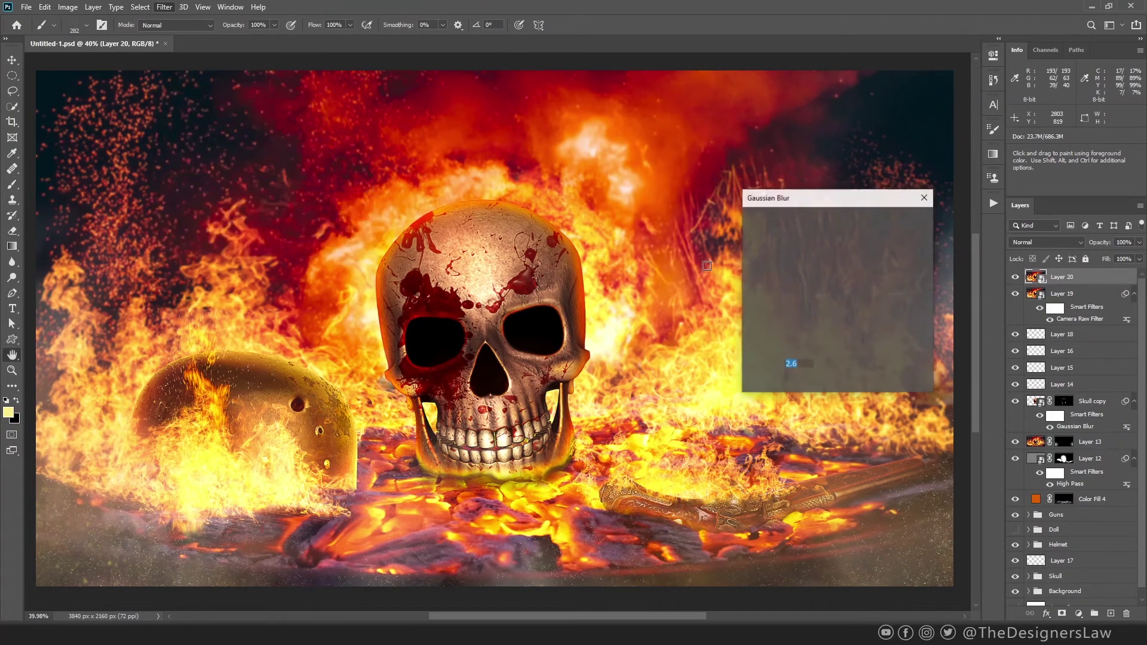
{"action": "key", "text": "Return"}
{"action": "left_click", "coordinate": [1045, 242]}
{"action": "left_click", "coordinate": [1042, 346]}
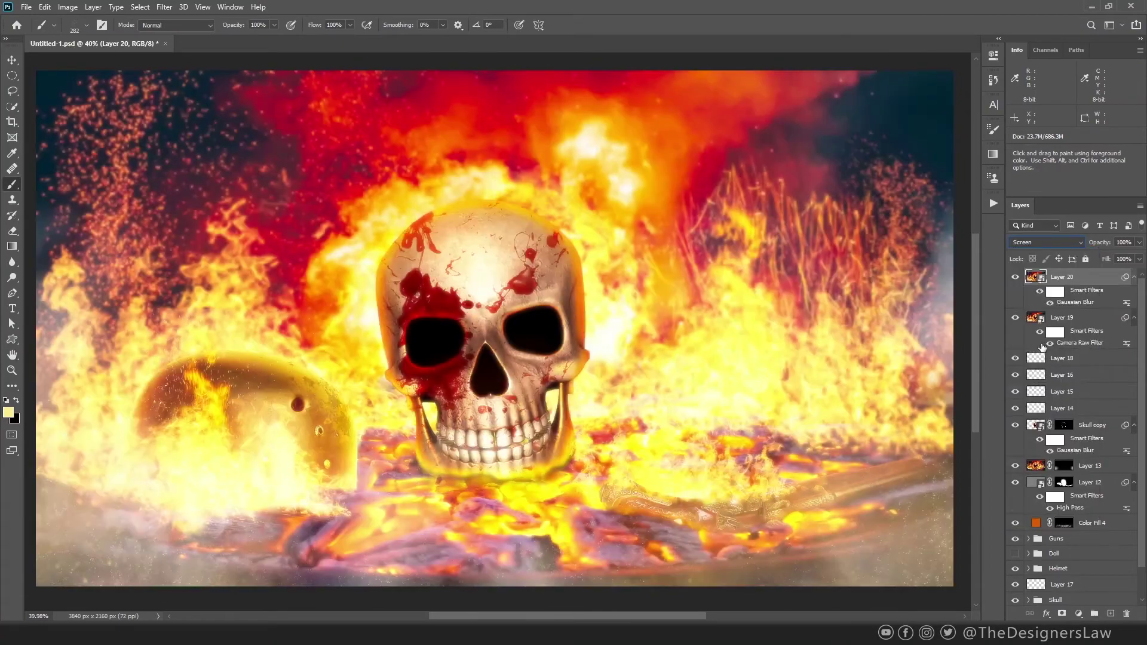